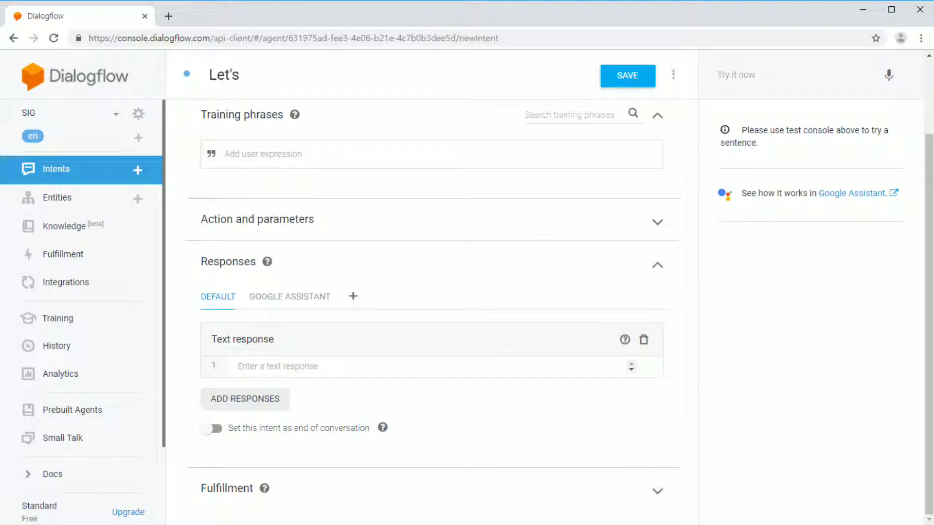
Add the training phrases "Let's play basketball", "Let's play soccer.", "Let's play baseball." and "Let's play tennis." to the Let's intent.
{"action": "scroll", "coordinate": [432, 292], "scroll_direction": "up", "scroll_amount": 2}
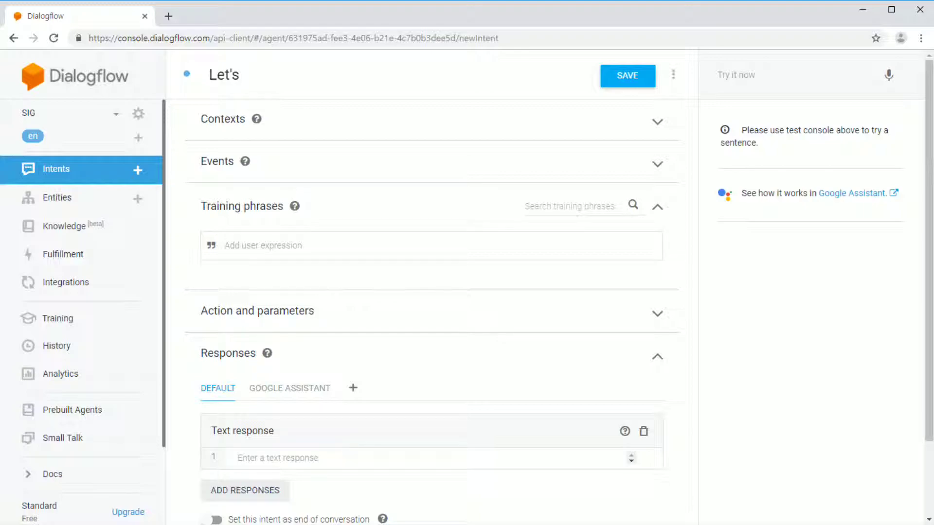
{"action": "type", "text": "Let's play basketball"}
{"action": "key", "text": "Return"}
{"action": "type", "text": "Let's play soccer."}
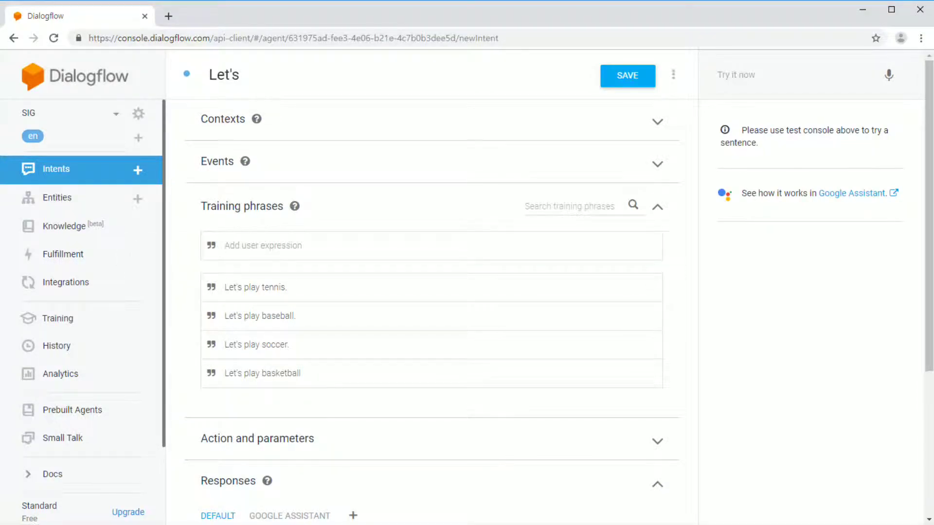
Enter "Okay. I love it. Let's go out!" as the intent's first text response.
{"action": "scroll", "coordinate": [432, 224], "scroll_direction": "down", "scroll_amount": 3}
{"action": "scroll", "coordinate": [432, 224], "scroll_direction": "up", "scroll_amount": 1}
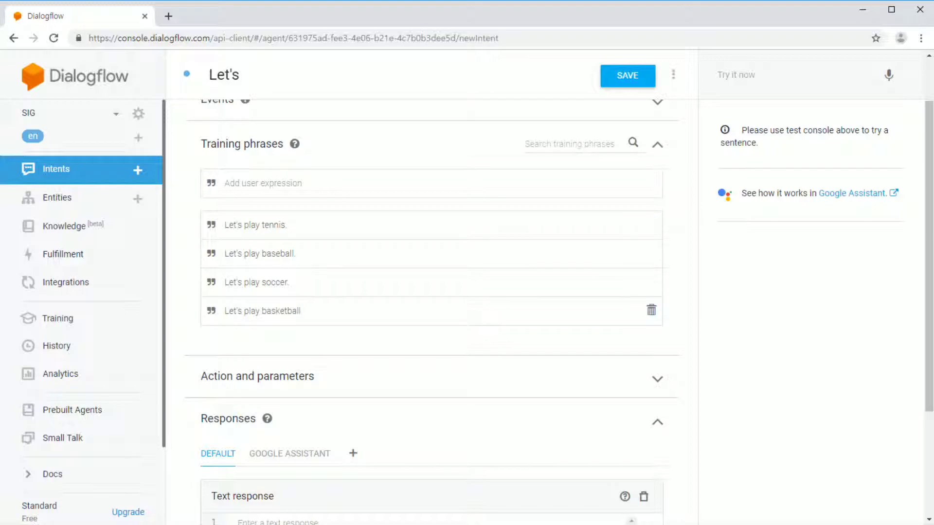
{"action": "scroll", "coordinate": [432, 307], "scroll_direction": "down", "scroll_amount": 3}
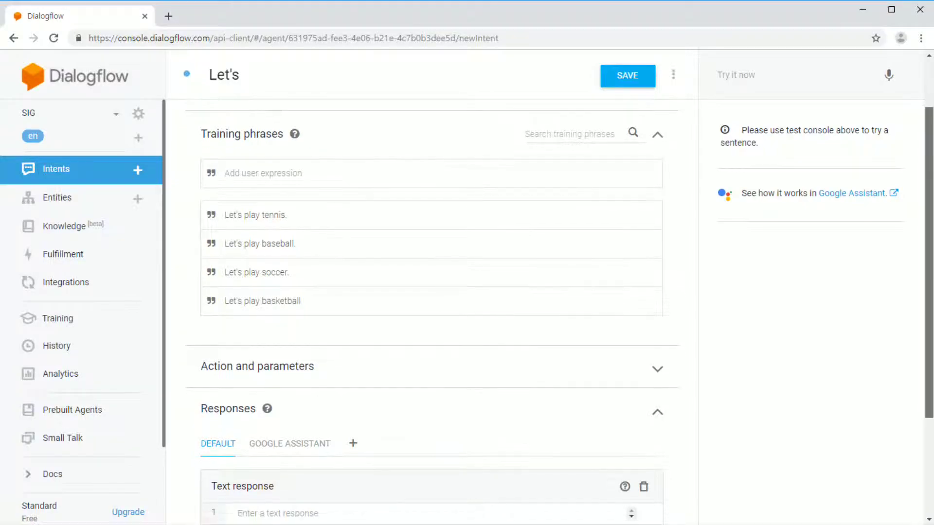
{"action": "left_click", "coordinate": [278, 367]}
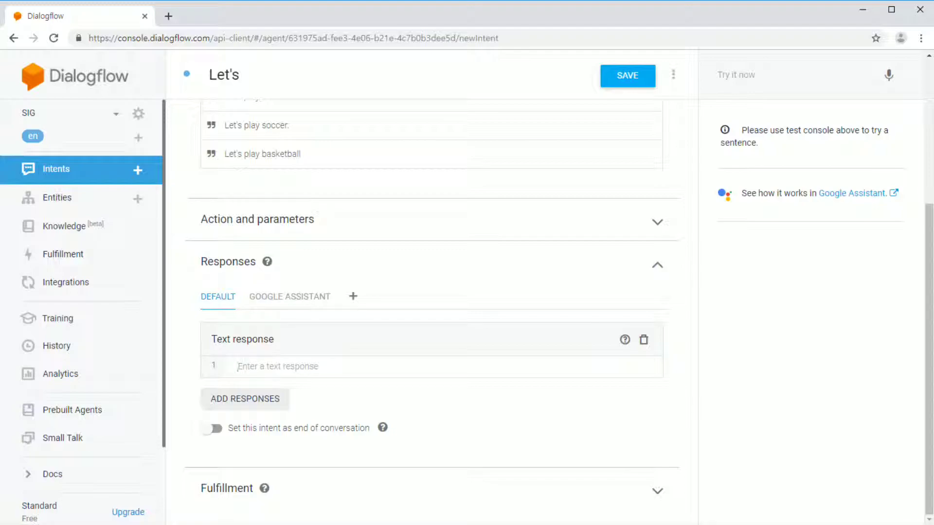
{"action": "type", "text": "Okay"}
{"action": "type", "text": ", I"}
{"action": "type", "text": " love it."}
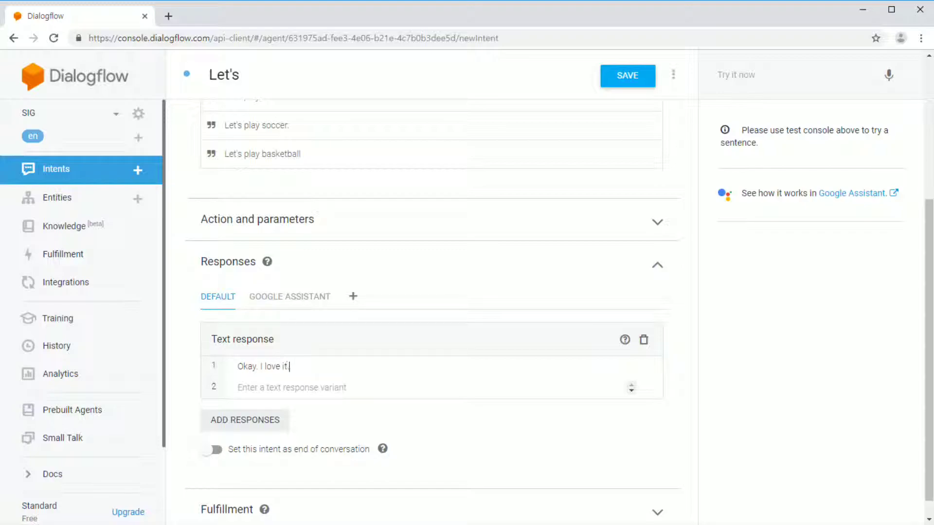
{"action": "type", "text": " Then"}
{"action": "key", "text": "BackSpace"}
{"action": "key", "text": "BackSpace"}
{"action": "key", "text": "BackSpace"}
{"action": "key", "text": "BackSpace"}
{"action": "type", "text": "When"}
{"action": "key", "text": "BackSpace"}
{"action": "key", "text": "BackSpace"}
{"action": "key", "text": "BackSpace"}
{"action": "key", "text": "BackSpace"}
{"action": "type", "text": "Let's go out!"}
Append "When?" to the end of the text response and save the Let's intent.
{"action": "scroll", "coordinate": [433, 306], "scroll_direction": "up", "scroll_amount": 4}
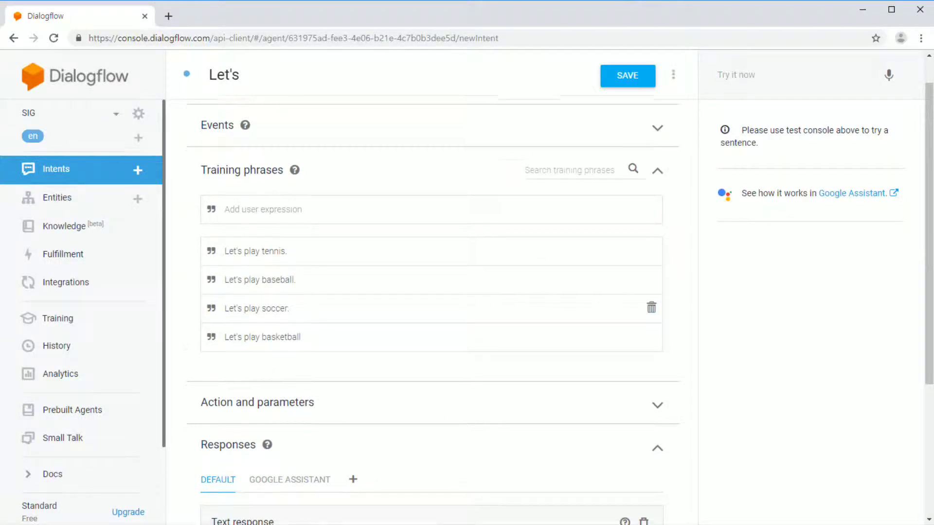
{"action": "scroll", "coordinate": [433, 308], "scroll_direction": "down", "scroll_amount": 4}
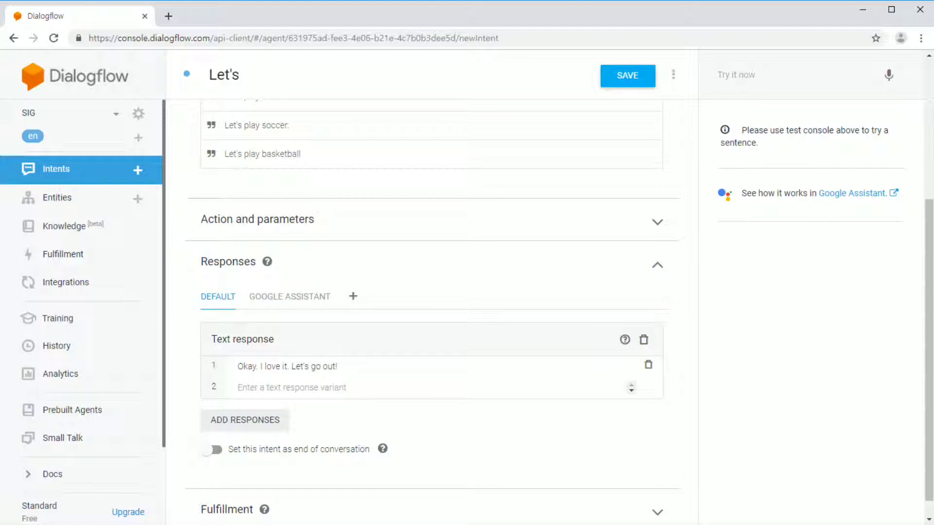
{"action": "type", "text": "When?"}
{"action": "left_click", "coordinate": [627, 75]}
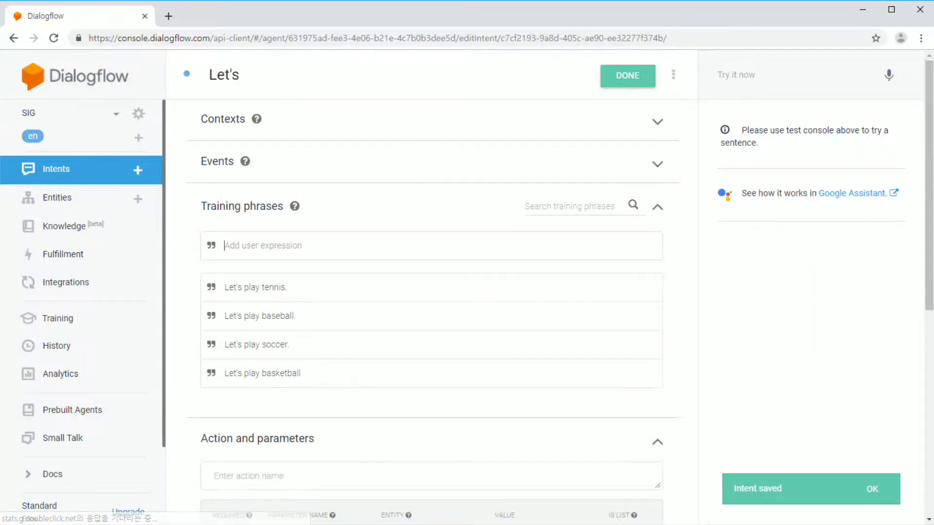
Check the saved text response and look over the agent's lists of intents and entities.
{"action": "scroll", "coordinate": [432, 292], "scroll_direction": "down", "scroll_amount": 8}
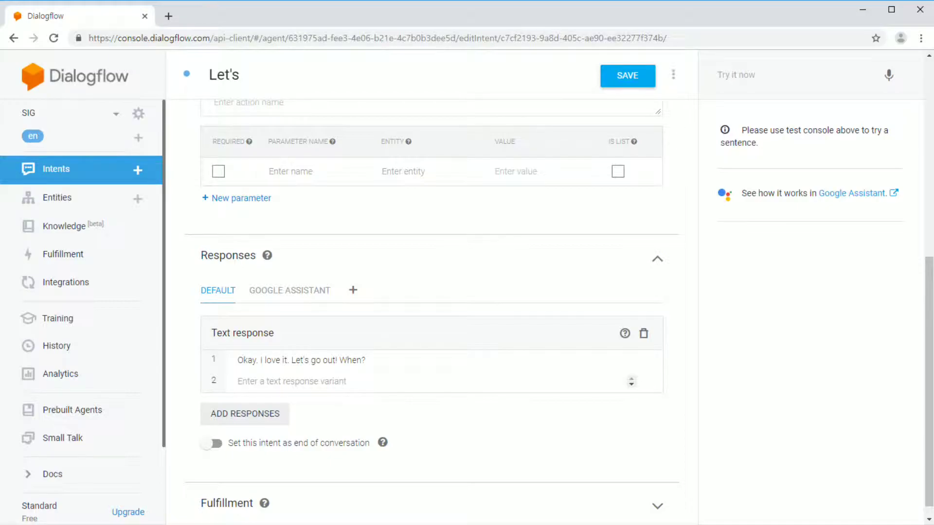
{"action": "left_click", "coordinate": [57, 170]}
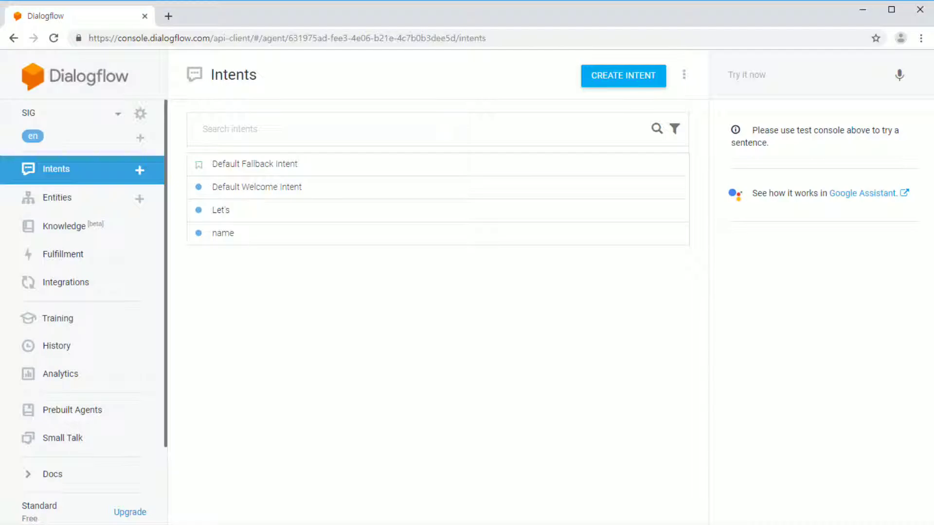
{"action": "left_click", "coordinate": [57, 197]}
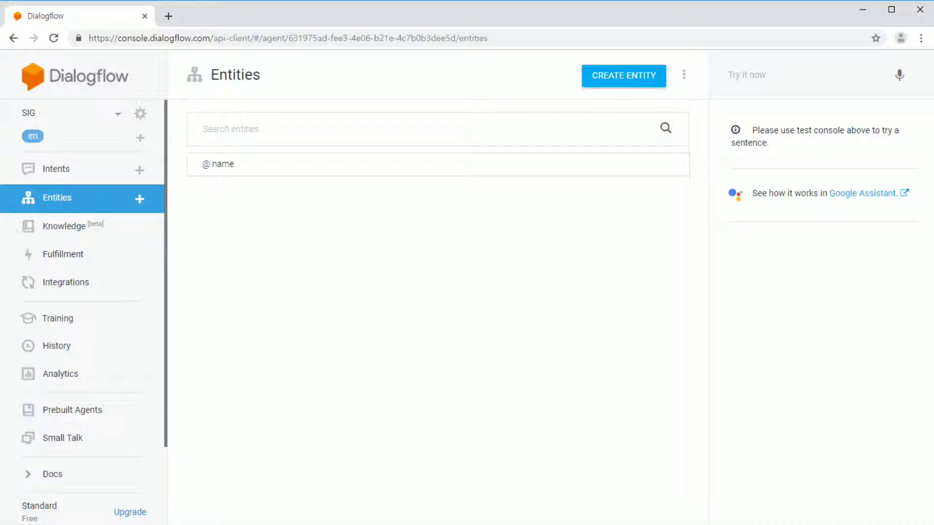
Open the Let's intent and browse the entity types available for annotating "play" in "Let's play tennis.".
{"action": "left_click", "coordinate": [56, 169]}
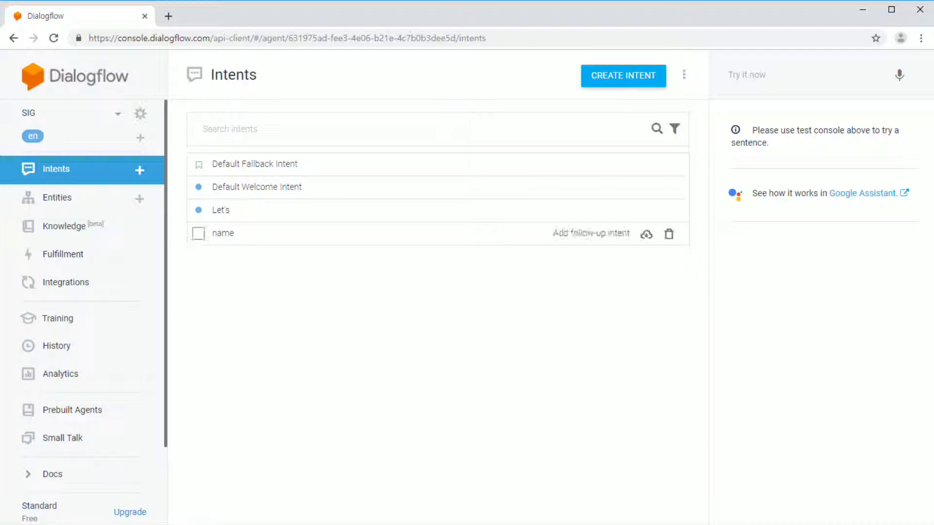
{"action": "left_click", "coordinate": [221, 210]}
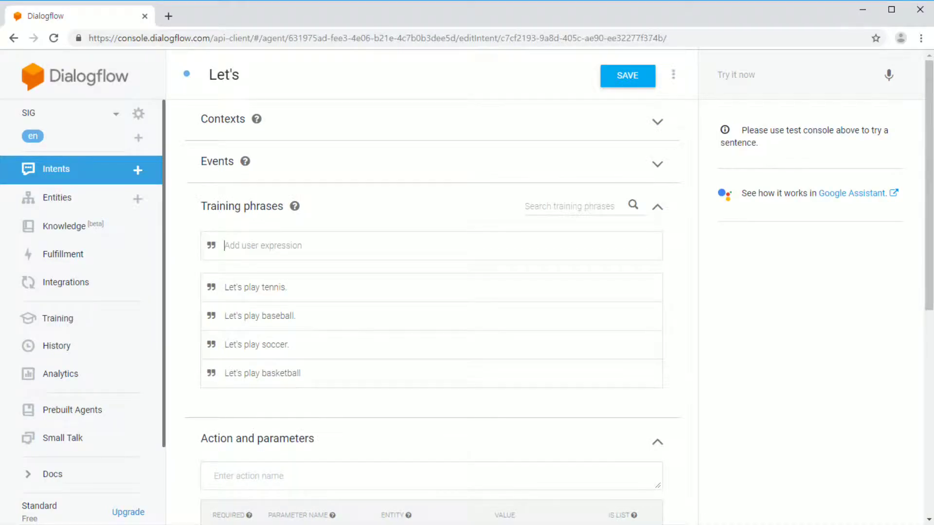
{"action": "scroll", "coordinate": [432, 291], "scroll_direction": "down", "scroll_amount": 2}
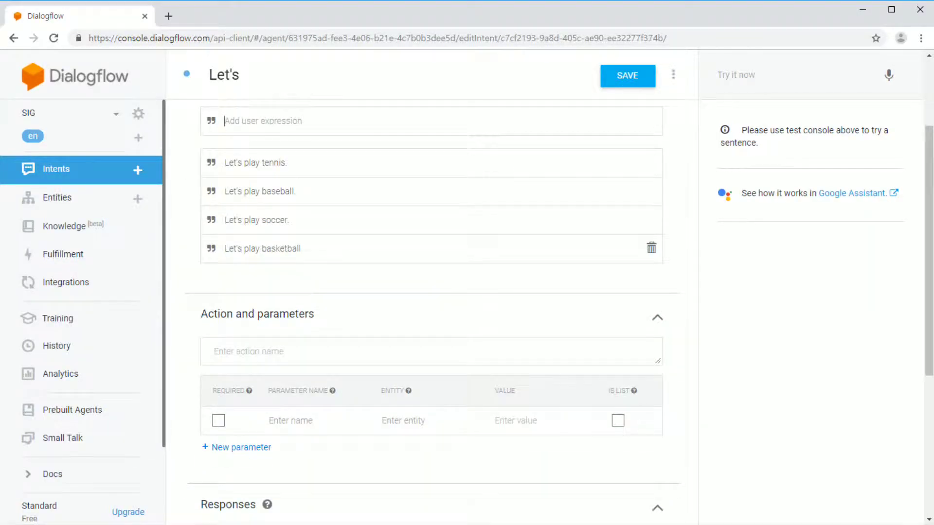
{"action": "scroll", "coordinate": [432, 292], "scroll_direction": "up", "scroll_amount": 1}
{"action": "left_click_drag", "start_coordinate": [244, 225], "coordinate": [260, 225]}
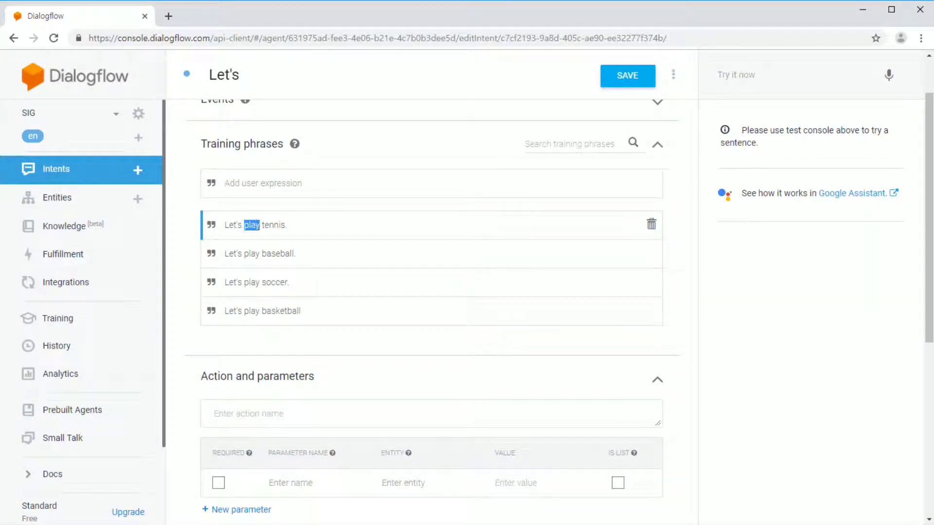
{"action": "scroll", "coordinate": [350, 341], "scroll_direction": "down", "scroll_amount": 2}
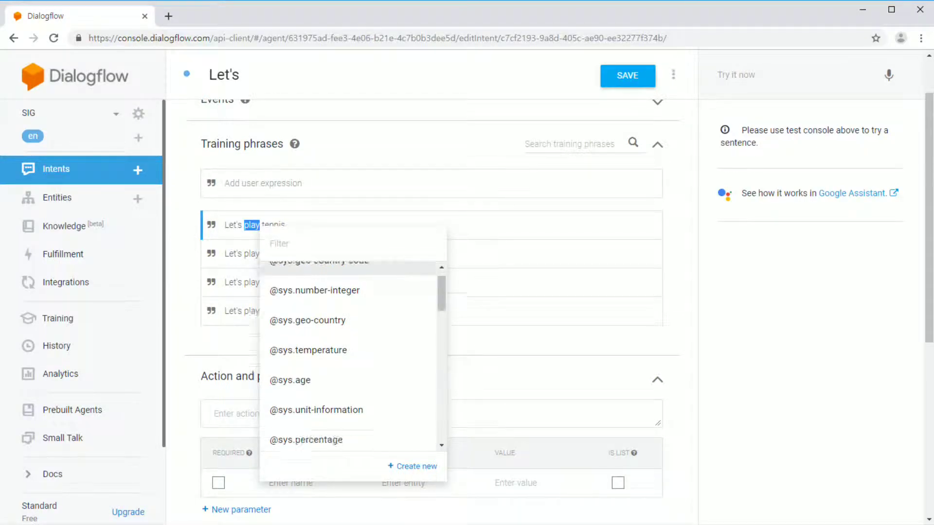
{"action": "scroll", "coordinate": [350, 341], "scroll_direction": "up", "scroll_amount": 2}
{"action": "scroll", "coordinate": [350, 341], "scroll_direction": "down", "scroll_amount": 2}
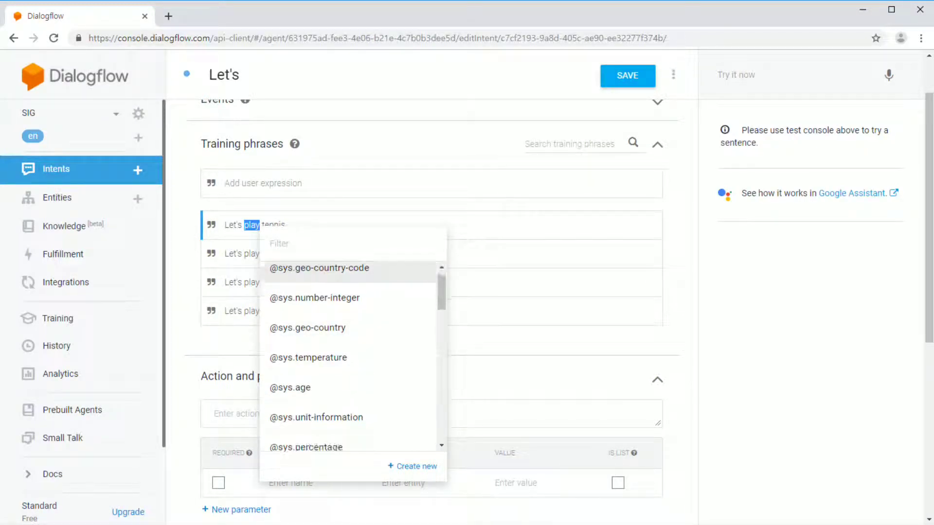
{"action": "scroll", "coordinate": [350, 356], "scroll_direction": "down", "scroll_amount": 6}
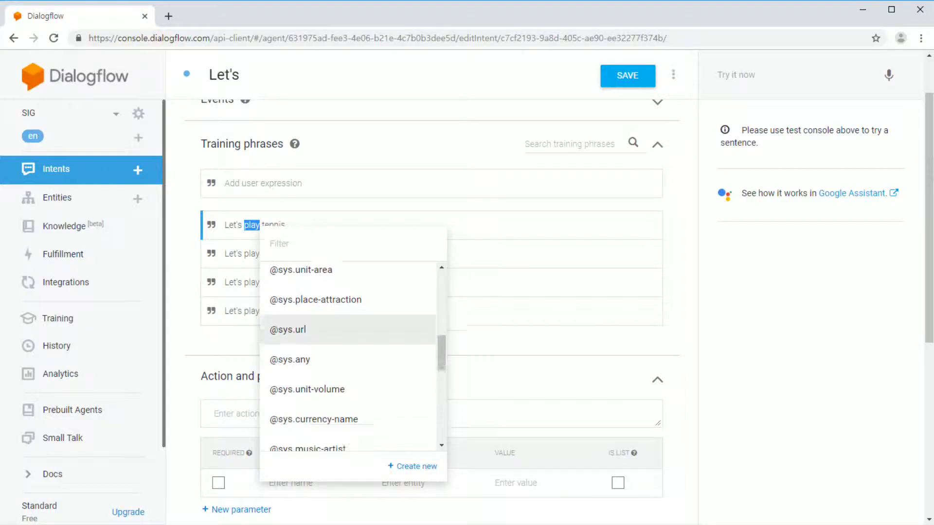
{"action": "scroll", "coordinate": [350, 356], "scroll_direction": "down", "scroll_amount": 1}
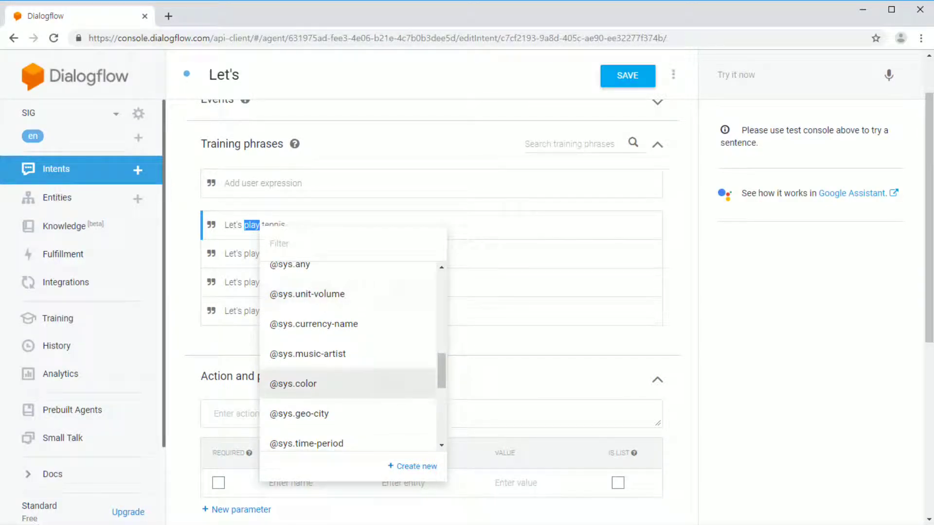
{"action": "scroll", "coordinate": [351, 382], "scroll_direction": "down", "scroll_amount": 1}
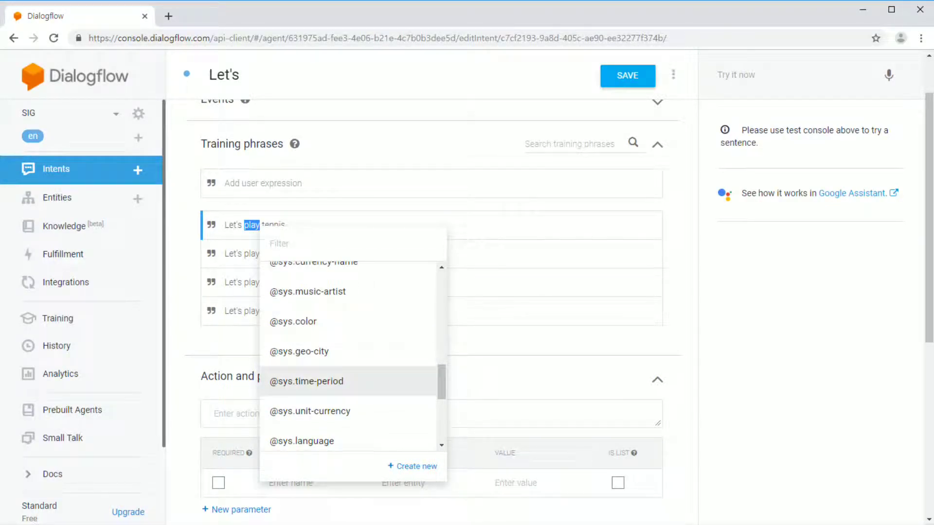
{"action": "scroll", "coordinate": [351, 365], "scroll_direction": "down", "scroll_amount": 2}
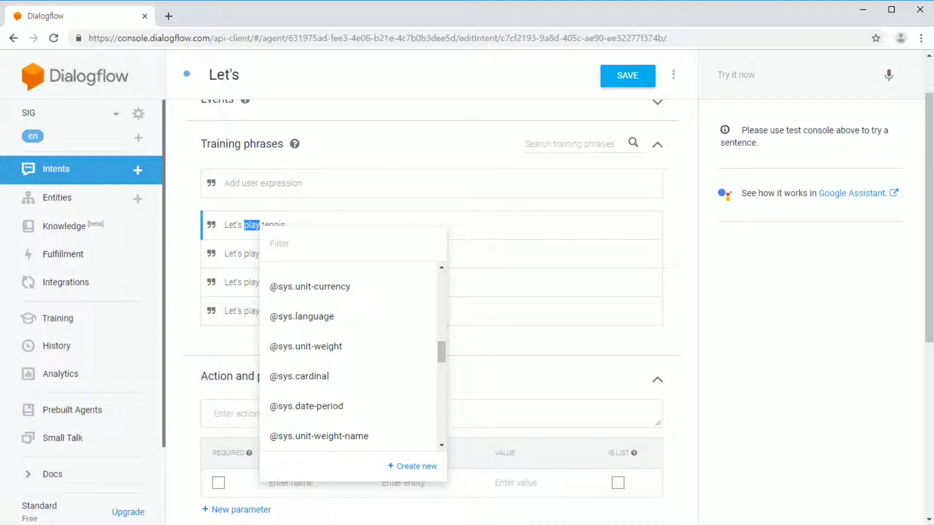
{"action": "left_click", "coordinate": [515, 343]}
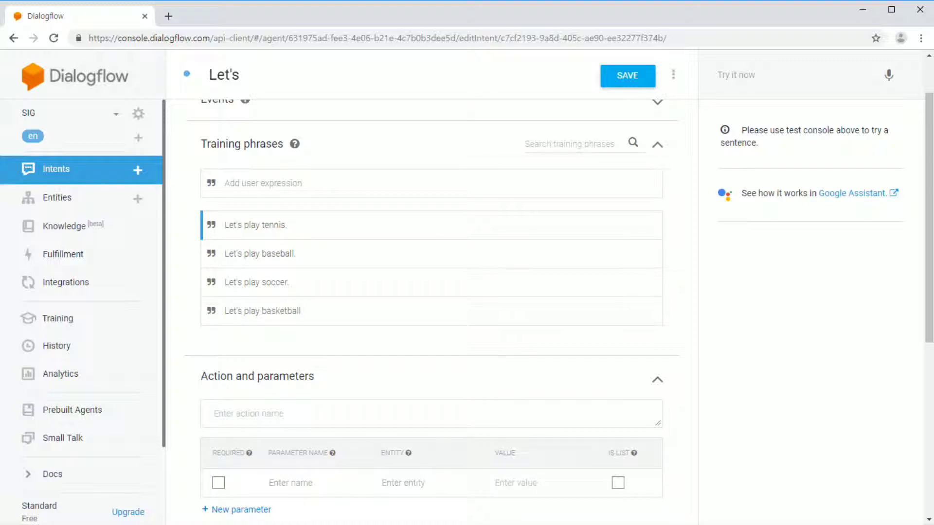
Create a new entity named time and allow automated expansion for it.
{"action": "left_click", "coordinate": [57, 198]}
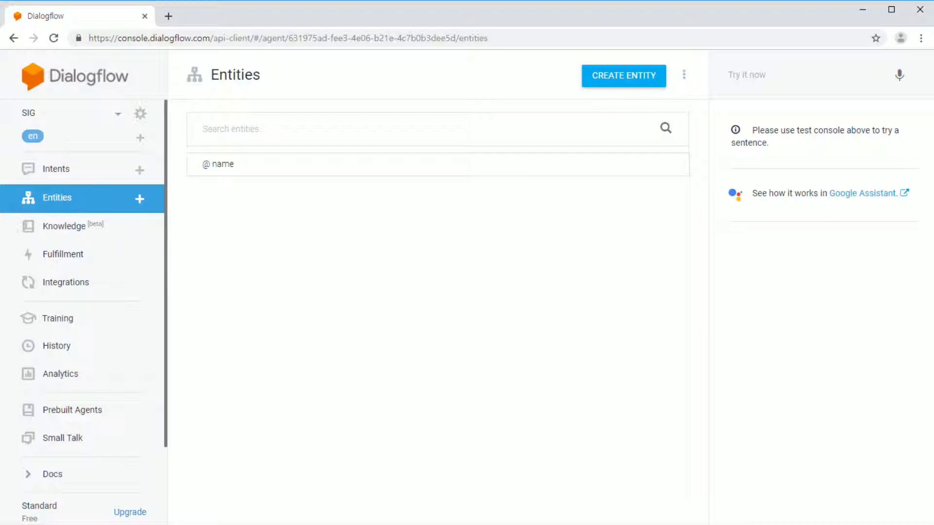
{"action": "left_click", "coordinate": [624, 75]}
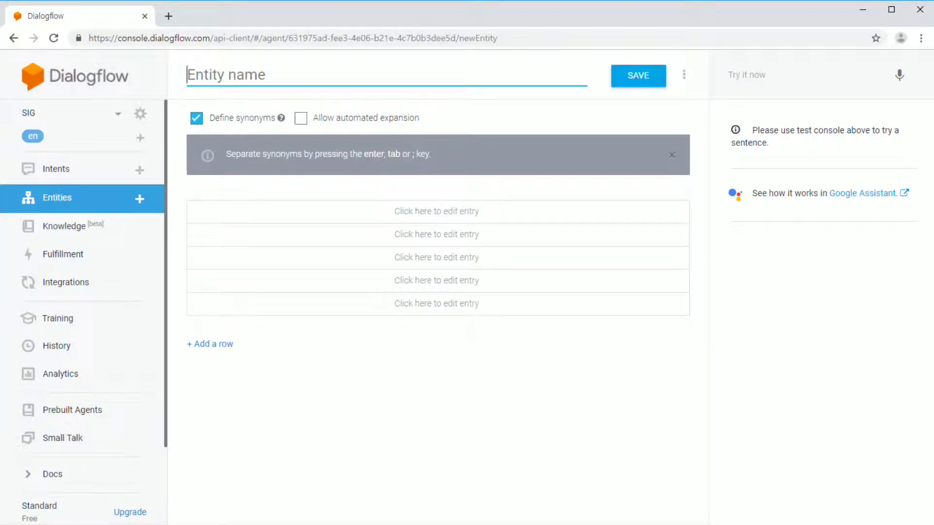
{"action": "type", "text": "time"}
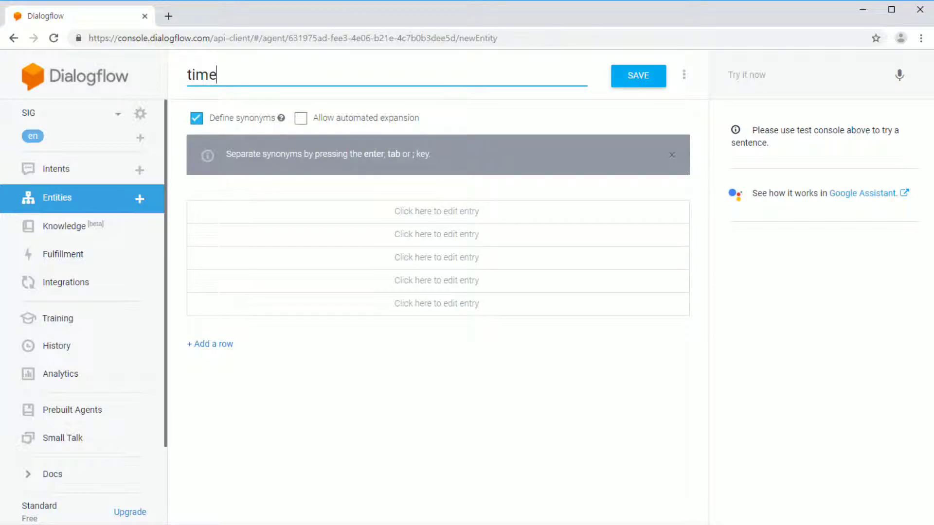
{"action": "left_click", "coordinate": [301, 119]}
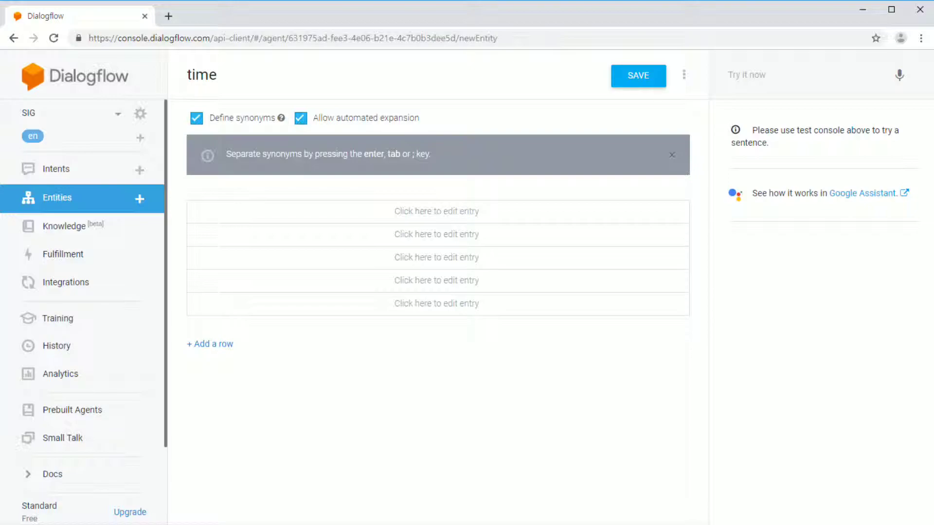
Add entity entries 1 through 12, 1:10, 1:20, 2:30, 3:30, 2:40, 3:40, 4:20 and 4:40, each with its own value as synonym.
{"action": "left_click", "coordinate": [436, 212]}
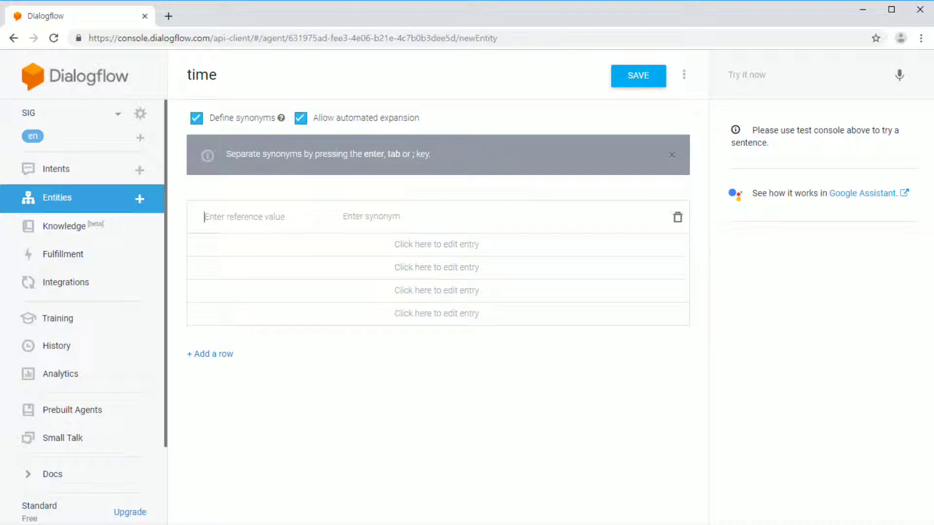
{"action": "type", "text": "1"}
{"action": "key", "text": "Tab"}
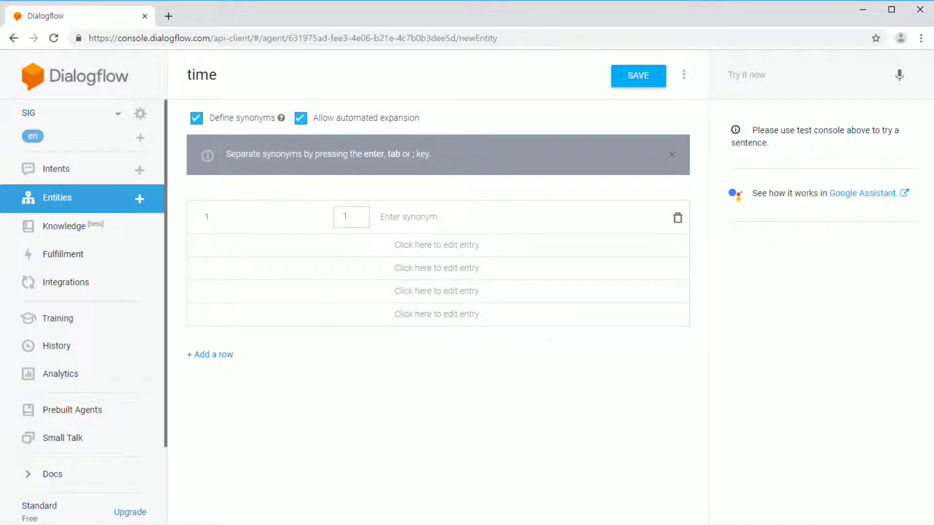
{"action": "left_click", "coordinate": [436, 244]}
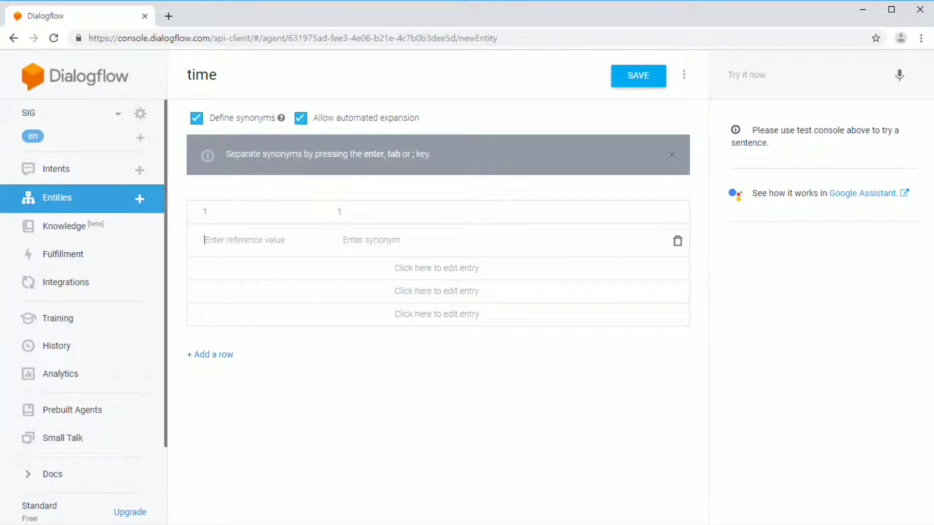
{"action": "type", "text": "2"}
{"action": "key", "text": "Tab"}
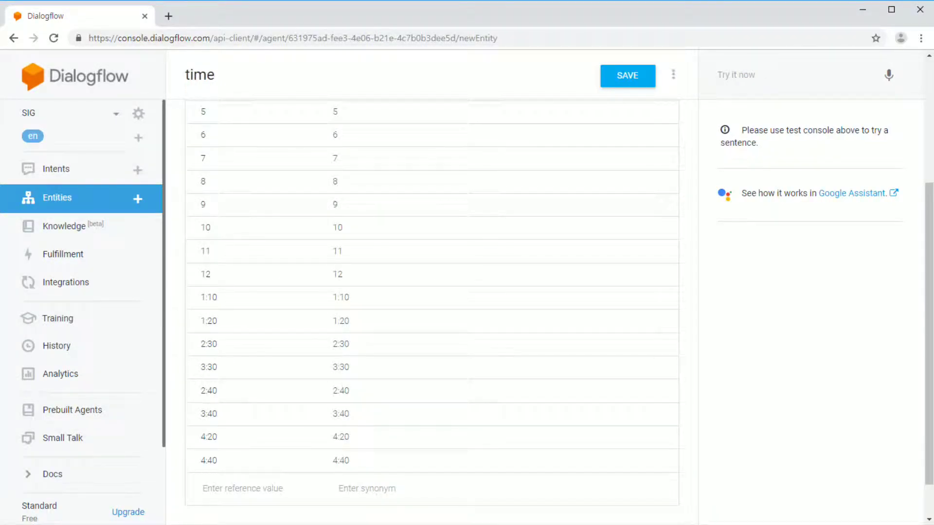
{"action": "scroll", "coordinate": [438, 272], "scroll_direction": "up", "scroll_amount": 5}
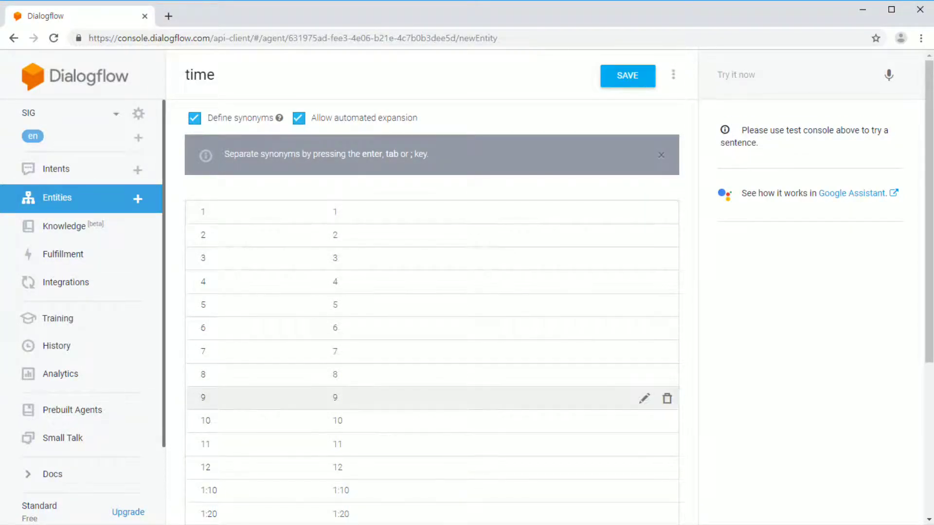
{"action": "scroll", "coordinate": [432, 384], "scroll_direction": "down", "scroll_amount": 4}
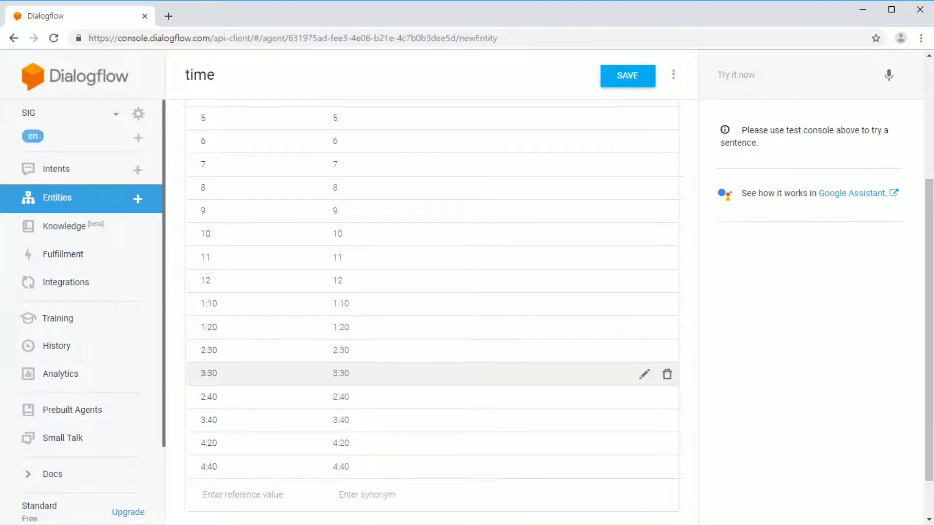
{"action": "scroll", "coordinate": [389, 303], "scroll_direction": "up", "scroll_amount": 3}
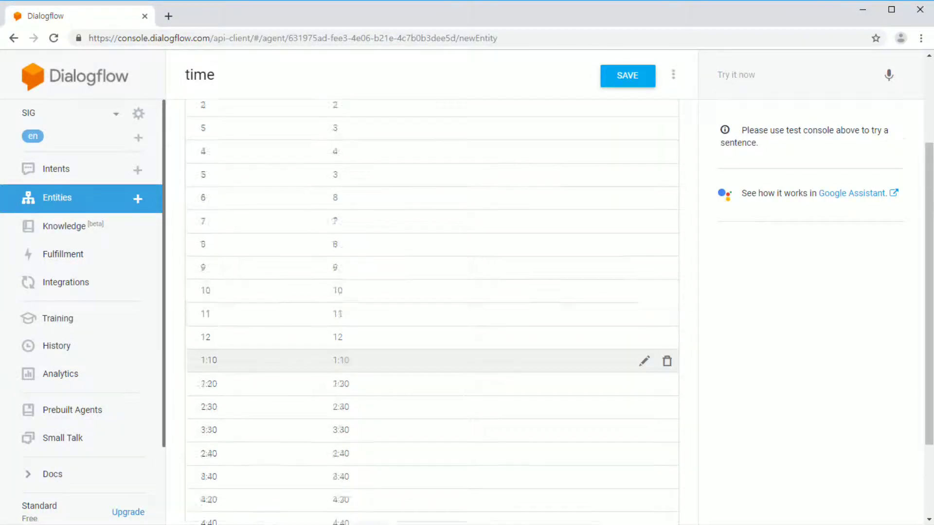
{"action": "scroll", "coordinate": [390, 383], "scroll_direction": "down", "scroll_amount": 1}
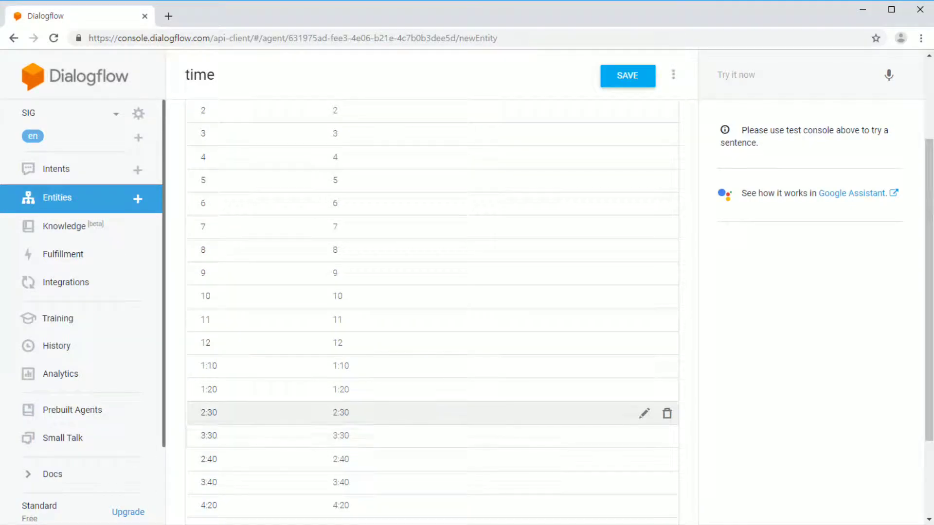
Review the reference values and synonyms of the time entity, and save the entity.
{"action": "scroll", "coordinate": [389, 389], "scroll_direction": "up", "scroll_amount": 3}
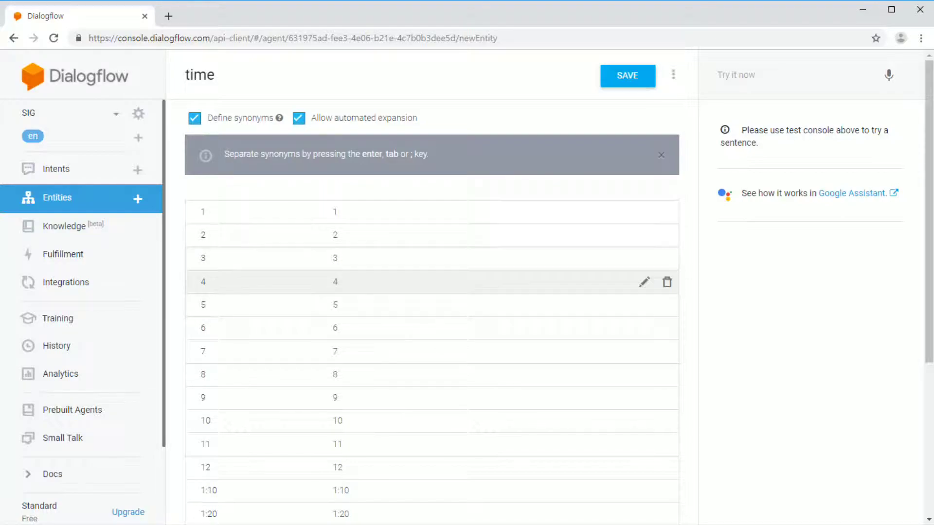
{"action": "scroll", "coordinate": [390, 281], "scroll_direction": "down", "scroll_amount": 4}
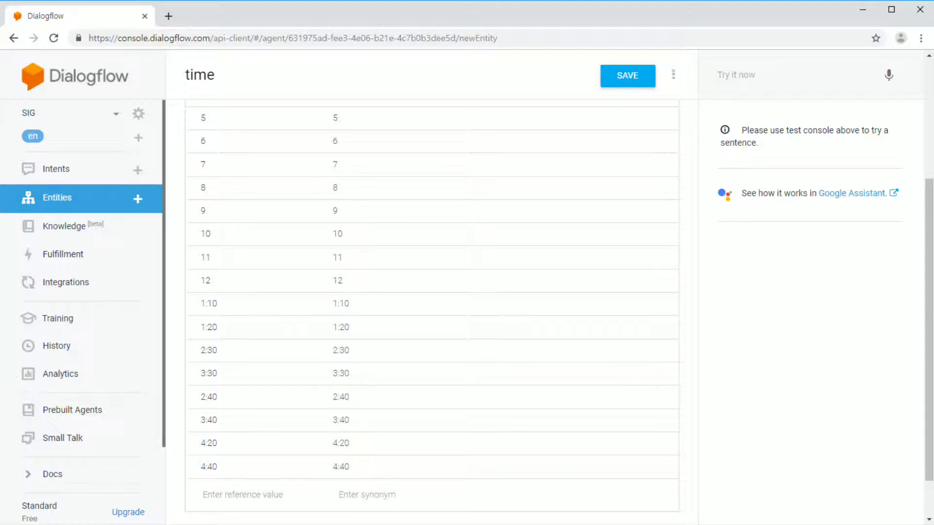
{"action": "left_click", "coordinate": [637, 72]}
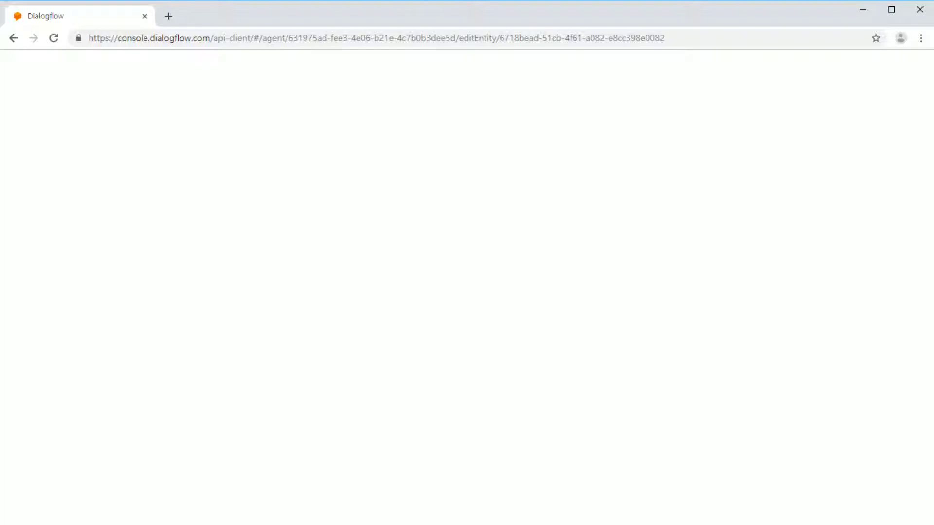
Create a new intent named time.
{"action": "left_click", "coordinate": [68, 170]}
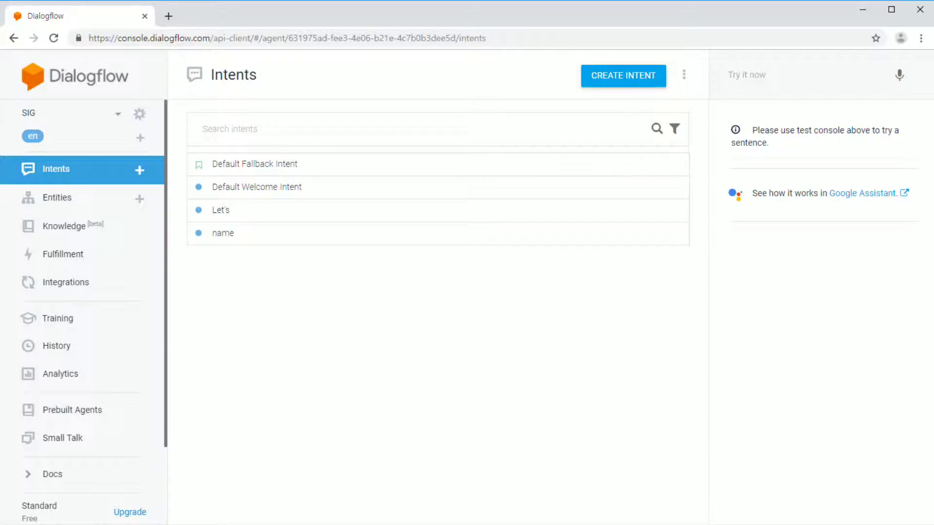
{"action": "left_click", "coordinate": [623, 75]}
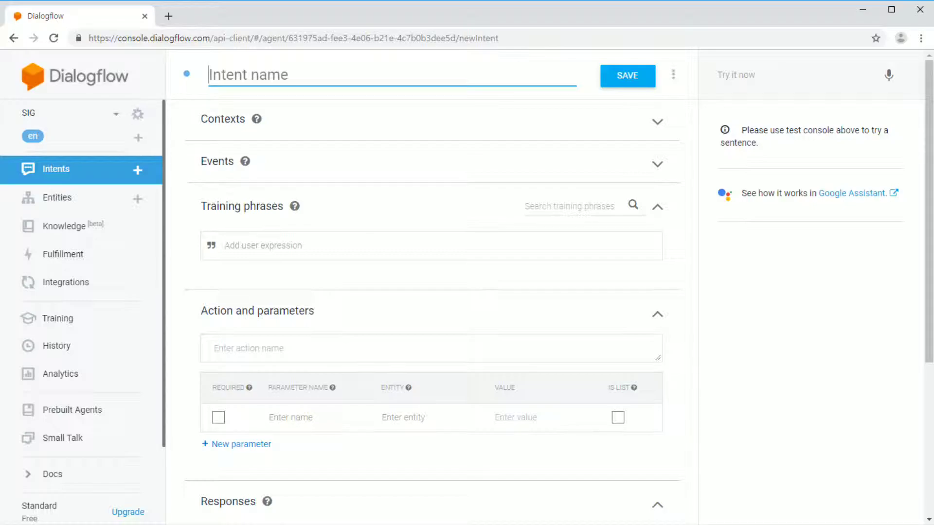
{"action": "type", "text": "time"}
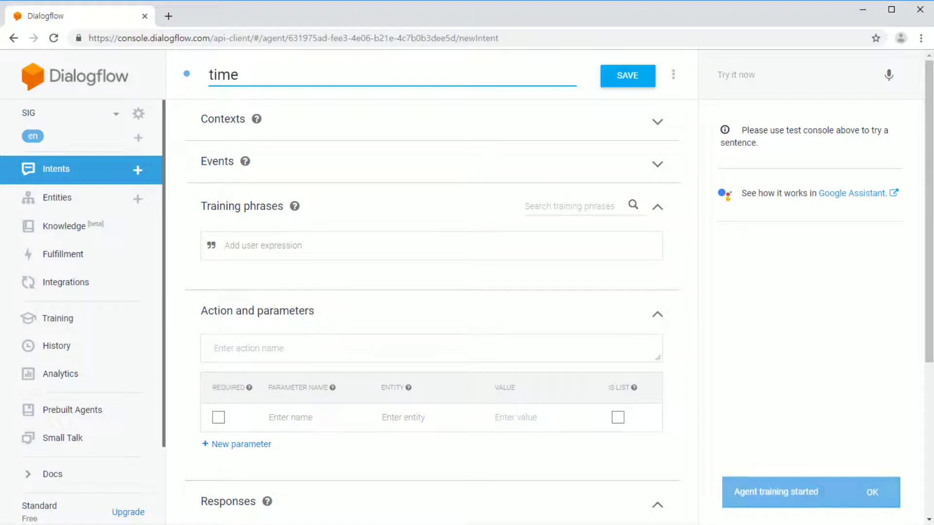
Add the training phrases "How about 5?" and "How about 3:30?" to the time intent.
{"action": "left_click", "coordinate": [225, 246]}
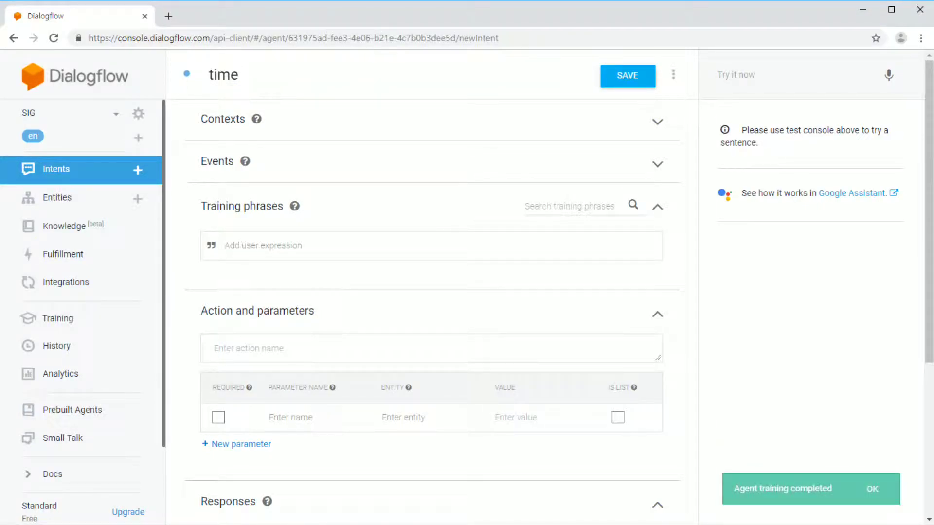
{"action": "type", "text": "How about"}
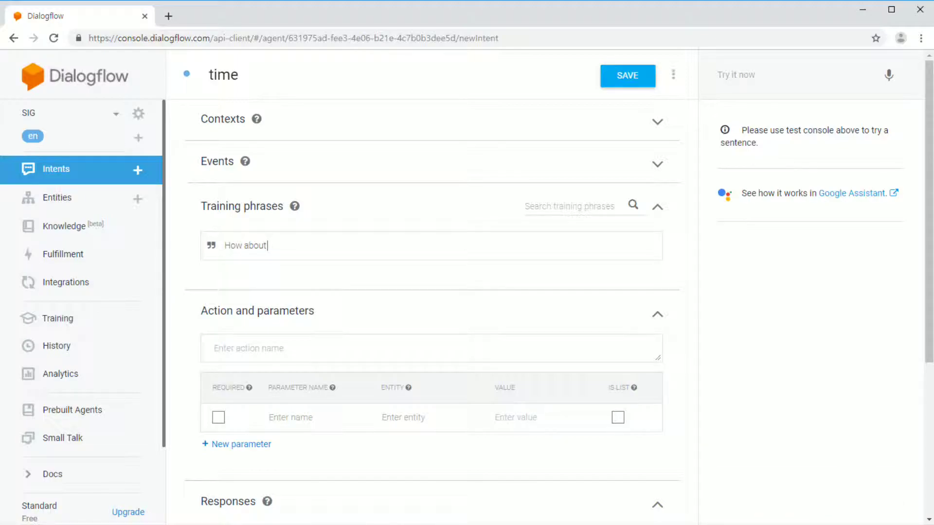
{"action": "type", "text": " 5?"}
{"action": "key", "text": "Return"}
{"action": "type", "text": "How about"}
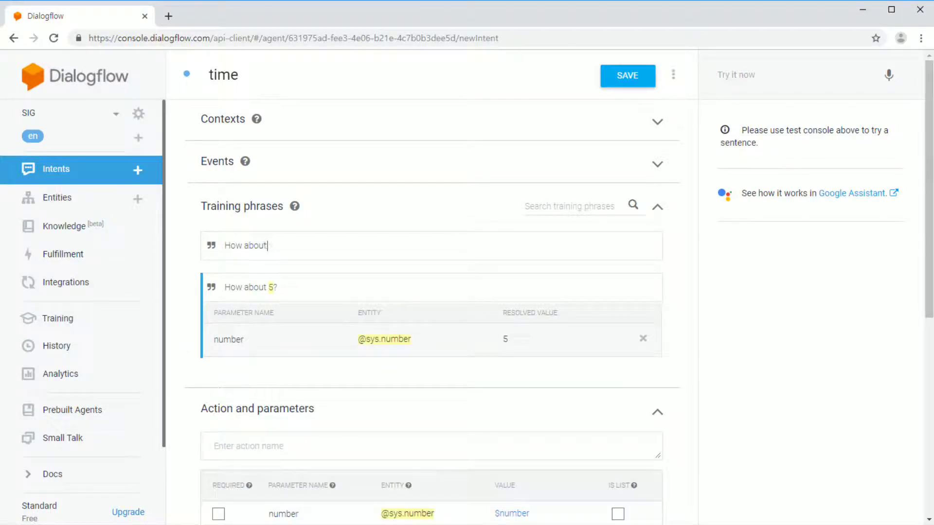
{"action": "type", "text": " 3:30?"}
{"action": "key", "text": "Return"}
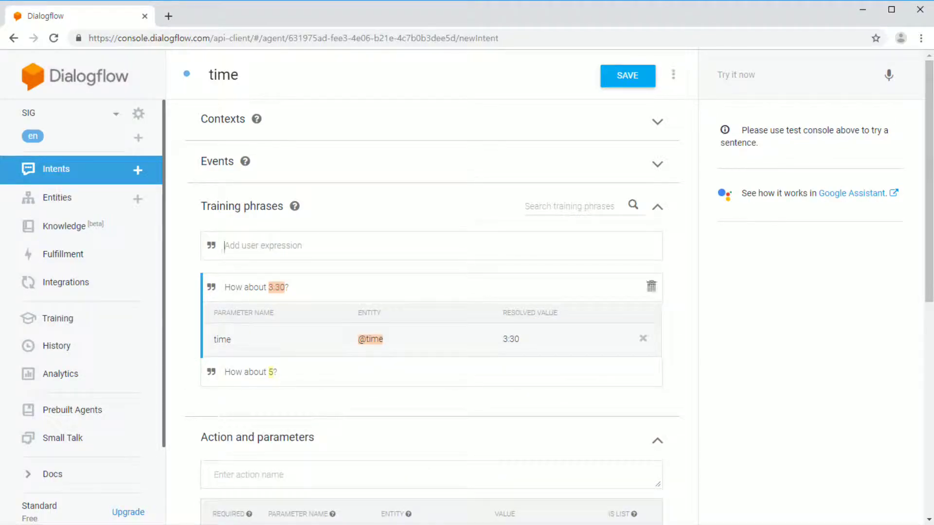
{"action": "mouse_move", "coordinate": [277, 288]}
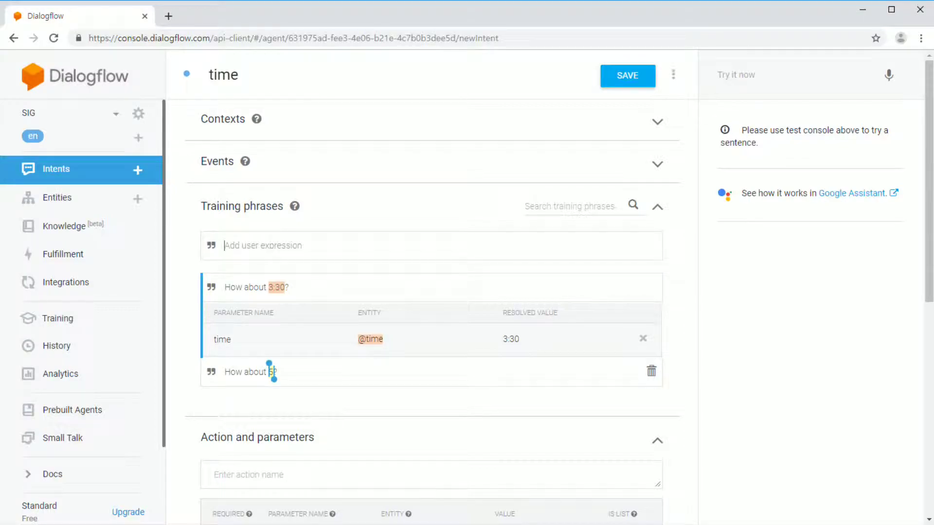
{"action": "scroll", "coordinate": [272, 372], "scroll_direction": "down", "scroll_amount": 1}
{"action": "scroll", "coordinate": [642, 417], "scroll_direction": "down", "scroll_amount": 1}
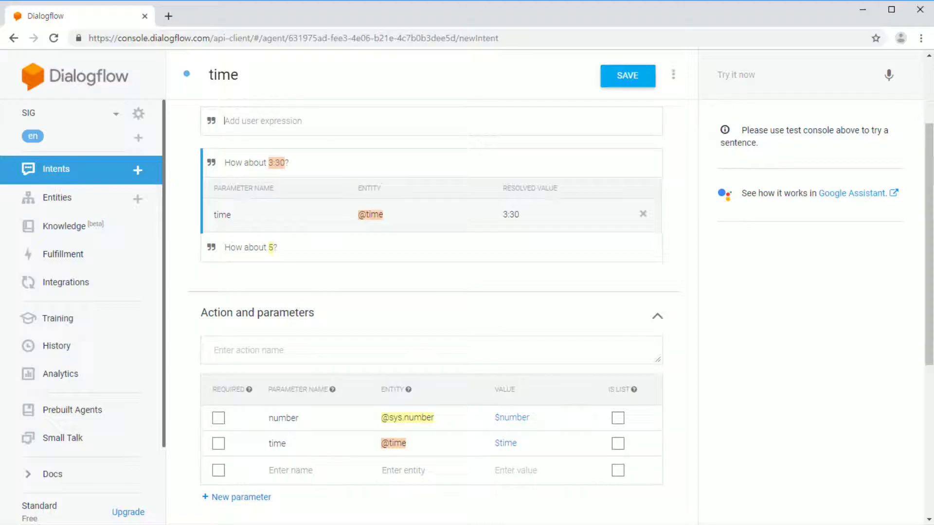
{"action": "scroll", "coordinate": [647, 360], "scroll_direction": "down", "scroll_amount": 1}
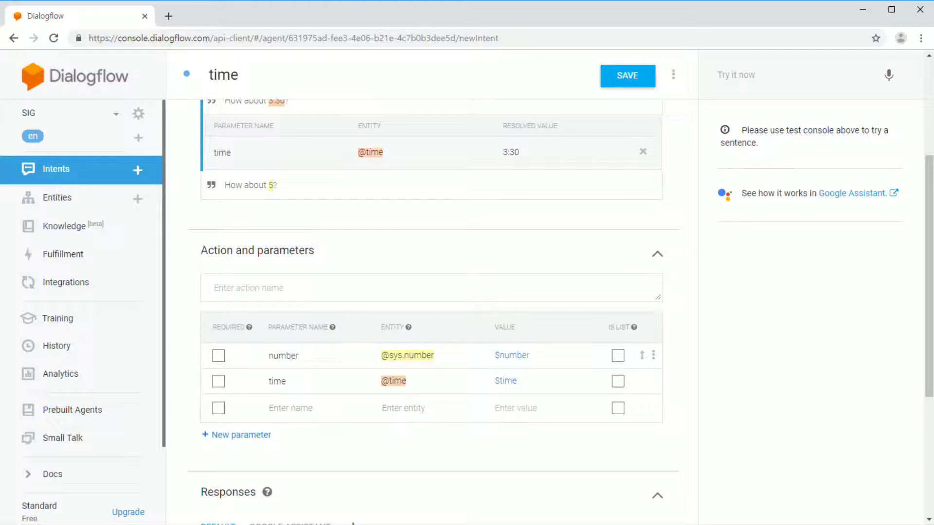
{"action": "scroll", "coordinate": [647, 369], "scroll_direction": "up", "scroll_amount": 3}
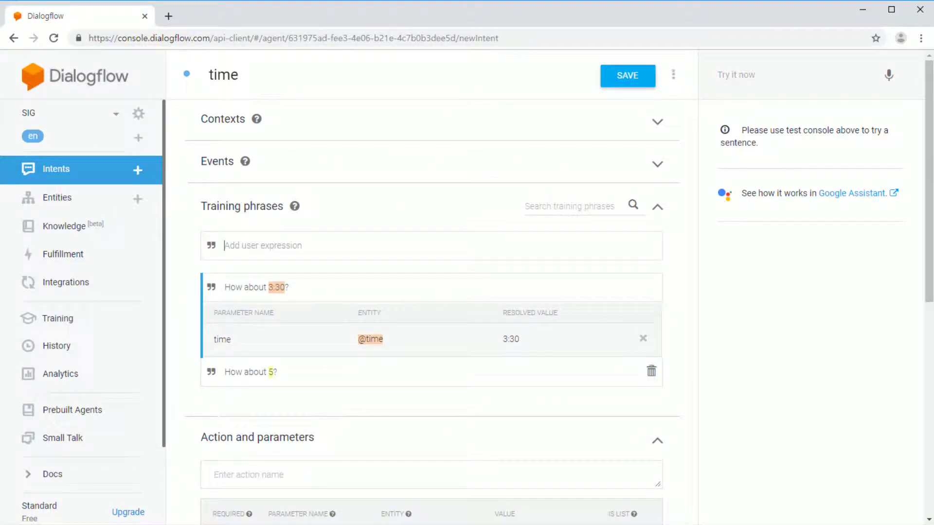
{"action": "double_click", "coordinate": [272, 372]}
{"action": "left_click", "coordinate": [272, 372]}
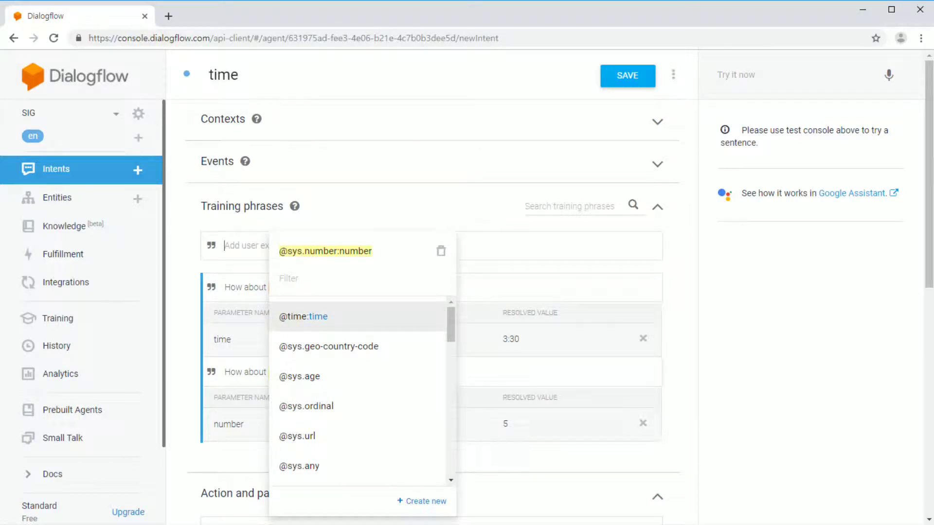
{"action": "left_click", "coordinate": [303, 316]}
Add the training phrases "How about 2:40?", "How about 2?" and "How about 4?" to the time intent.
{"action": "scroll", "coordinate": [431, 292], "scroll_direction": "down", "scroll_amount": 1}
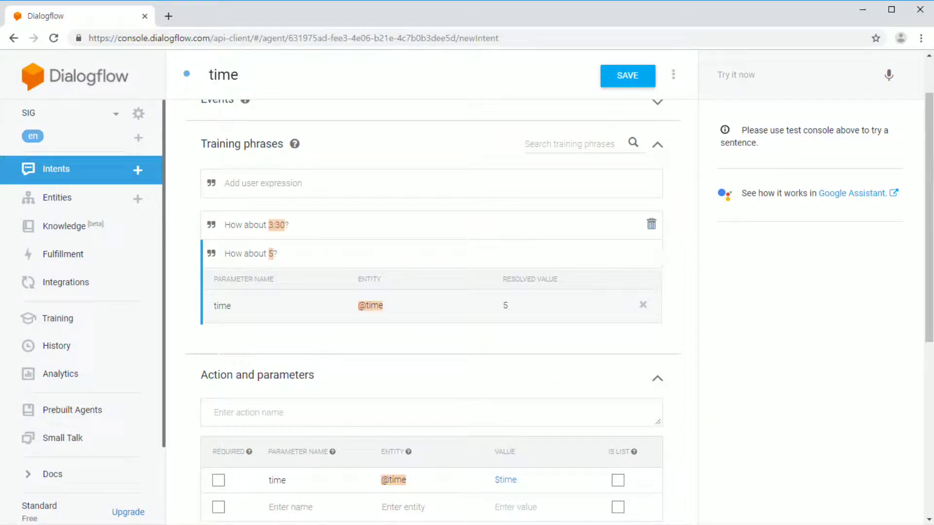
{"action": "left_click", "coordinate": [231, 184]}
{"action": "type", "text": "How about"}
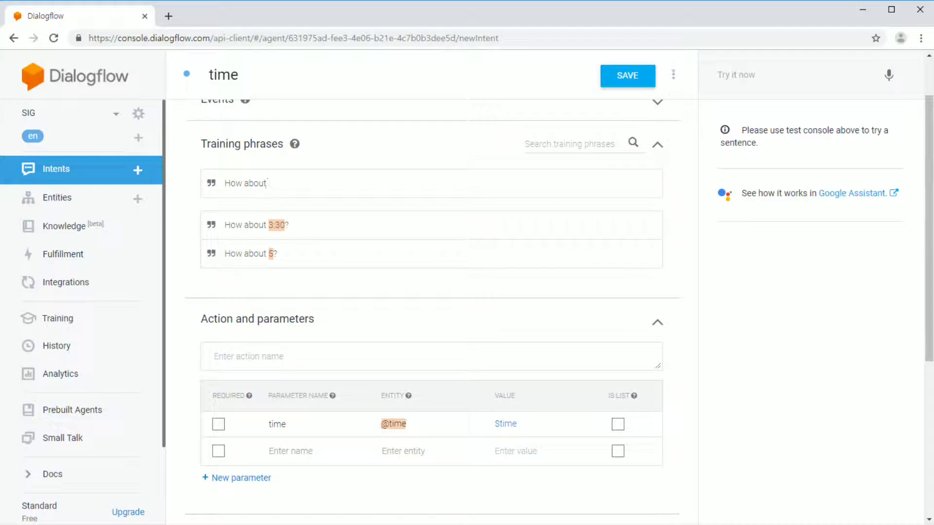
{"action": "type", "text": "2:40?"}
{"action": "key", "text": "Return"}
{"action": "type", "text": "How about 2?"}
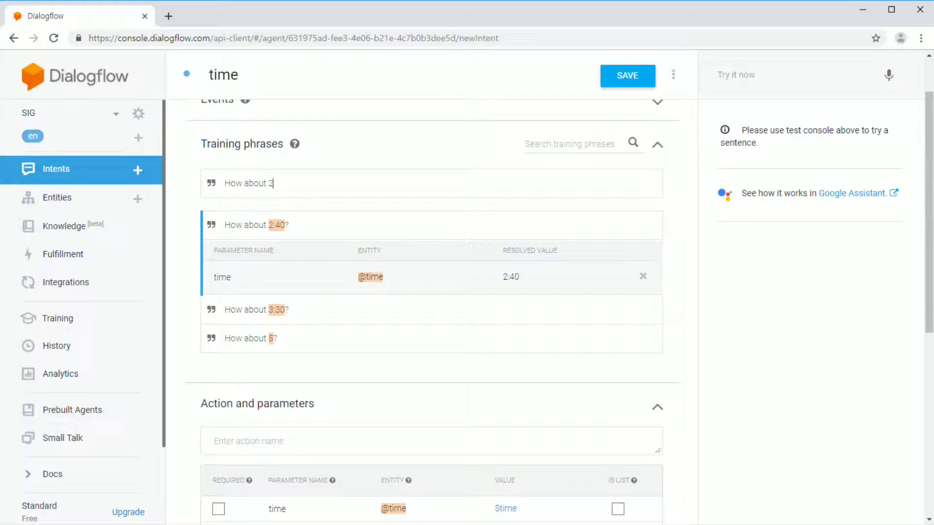
{"action": "key", "text": "Return"}
{"action": "type", "text": "How about"}
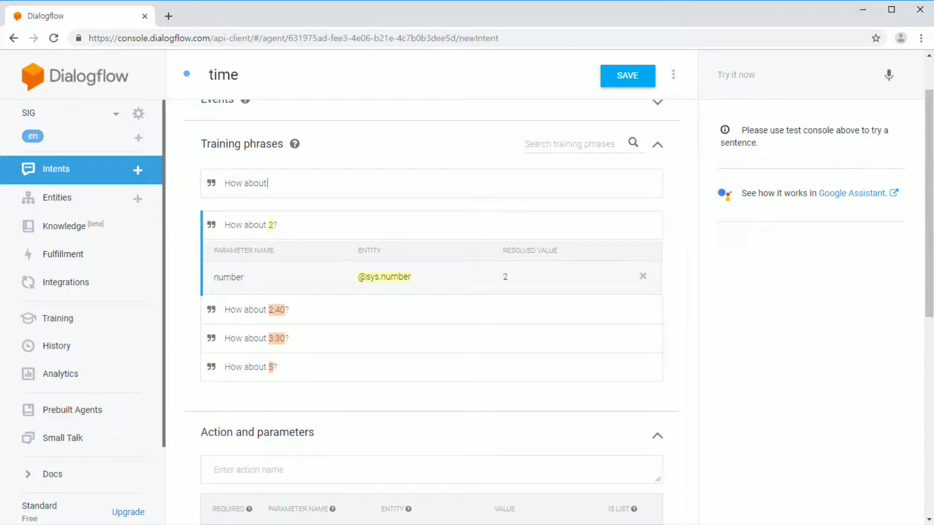
{"action": "type", "text": " 4?"}
{"action": "key", "text": "Return"}
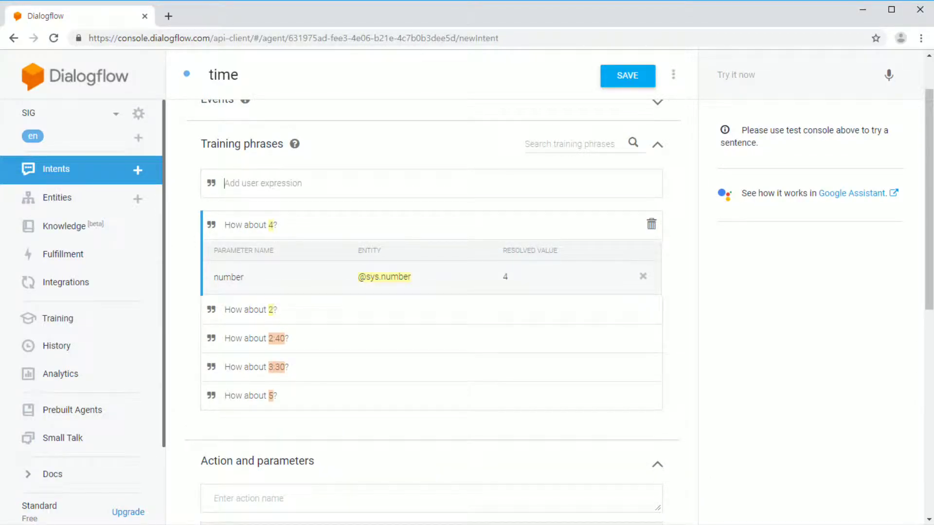
{"action": "left_click", "coordinate": [272, 309]}
{"action": "left_click", "coordinate": [270, 254]}
{"action": "left_click", "coordinate": [306, 317]}
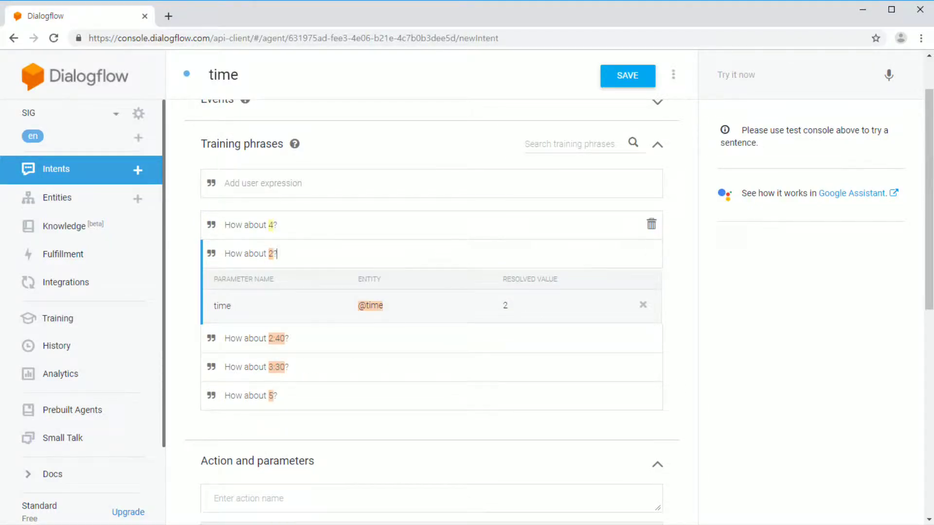
{"action": "left_click", "coordinate": [253, 225]}
{"action": "left_click", "coordinate": [271, 225]}
{"action": "left_click", "coordinate": [305, 311]}
Start the time intent's first text response with the $time parameter.
{"action": "scroll", "coordinate": [432, 292], "scroll_direction": "down", "scroll_amount": 6}
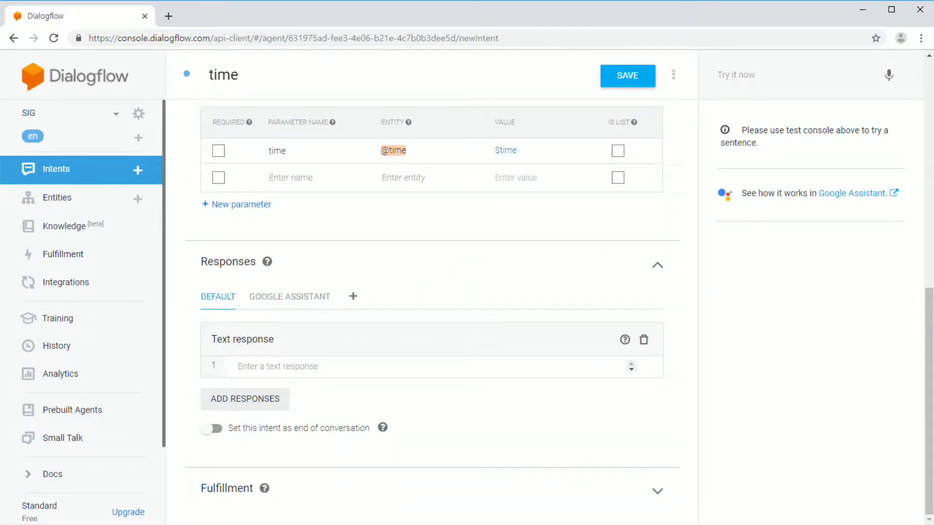
{"action": "scroll", "coordinate": [432, 292], "scroll_direction": "up", "scroll_amount": 6}
{"action": "scroll", "coordinate": [432, 292], "scroll_direction": "up", "scroll_amount": 1}
{"action": "scroll", "coordinate": [432, 292], "scroll_direction": "down", "scroll_amount": 1}
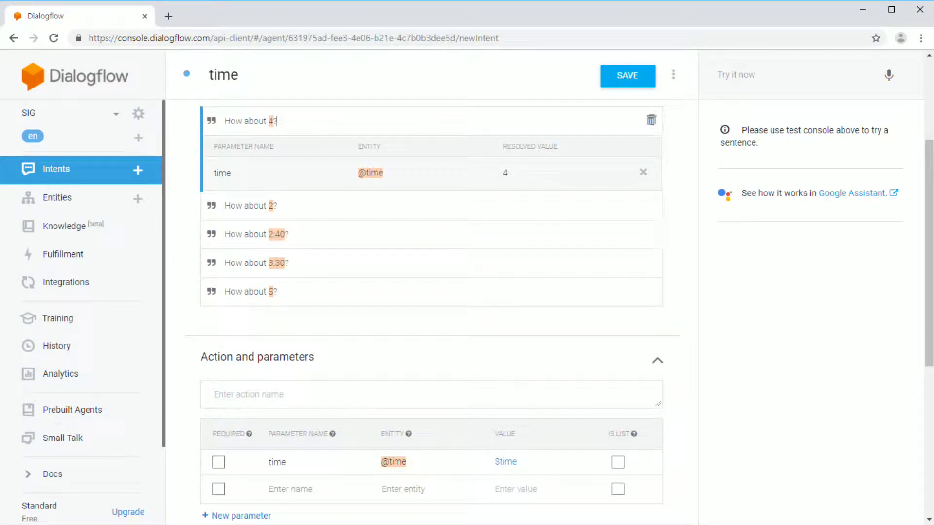
{"action": "scroll", "coordinate": [266, 289], "scroll_direction": "down", "scroll_amount": 6}
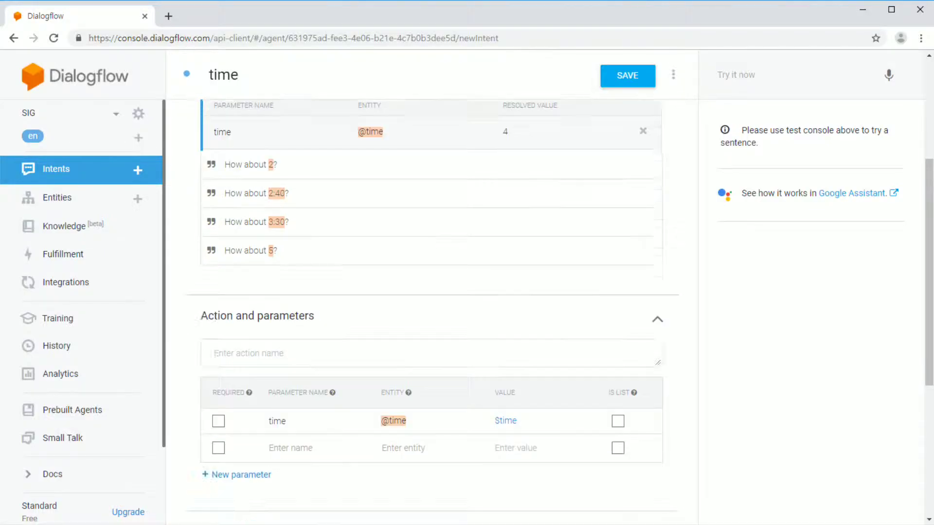
{"action": "left_click", "coordinate": [278, 366]}
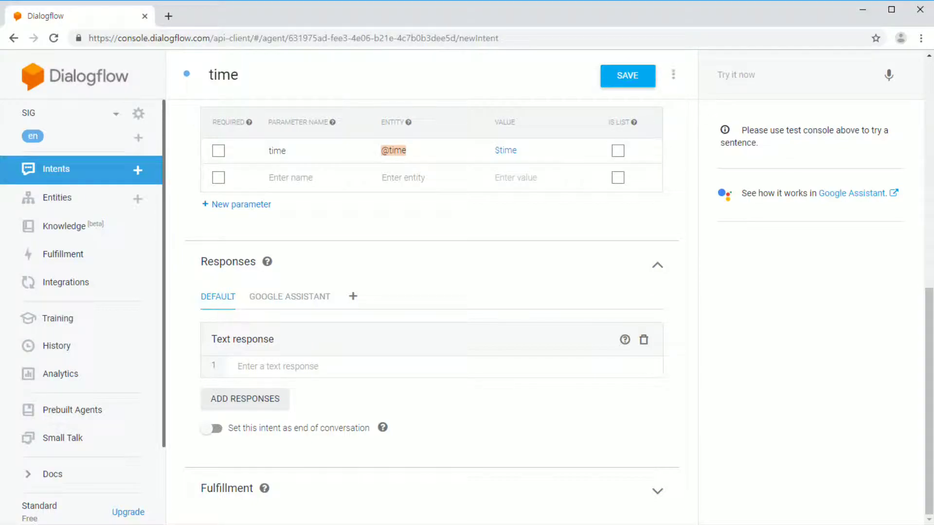
{"action": "scroll", "coordinate": [431, 292], "scroll_direction": "up", "scroll_amount": 1}
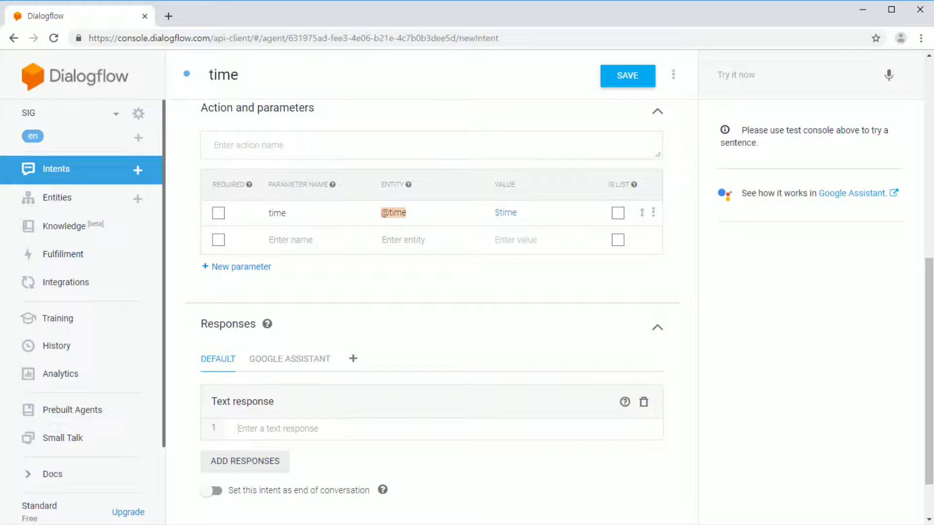
{"action": "scroll", "coordinate": [431, 292], "scroll_direction": "up", "scroll_amount": 2}
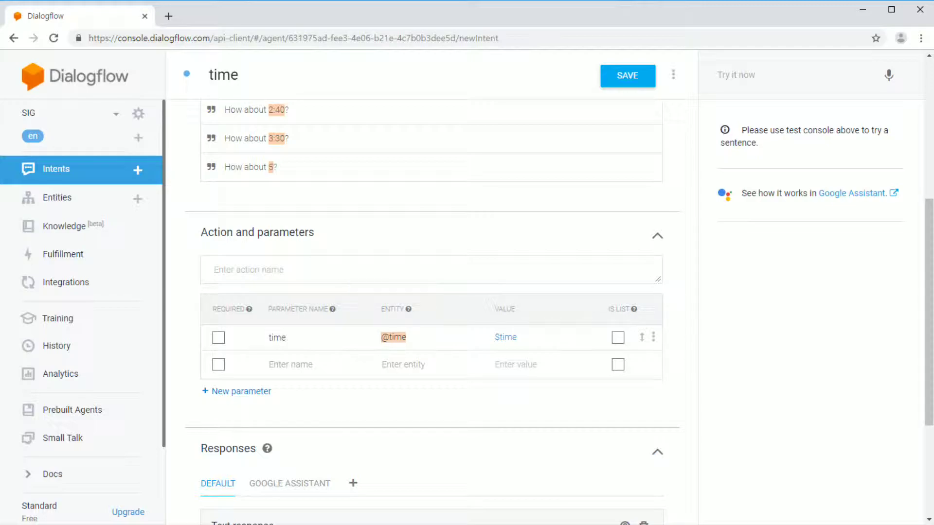
{"action": "scroll", "coordinate": [647, 317], "scroll_direction": "up", "scroll_amount": 3}
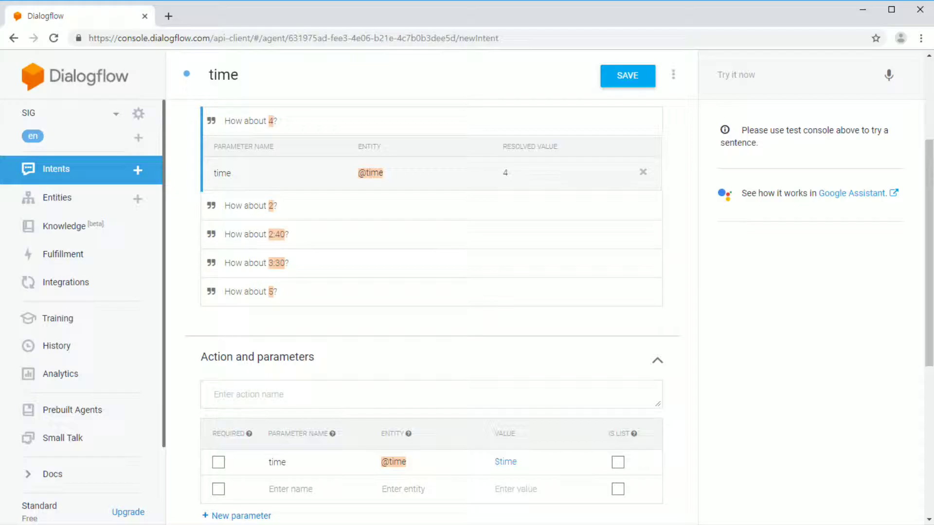
{"action": "scroll", "coordinate": [432, 292], "scroll_direction": "down", "scroll_amount": 5}
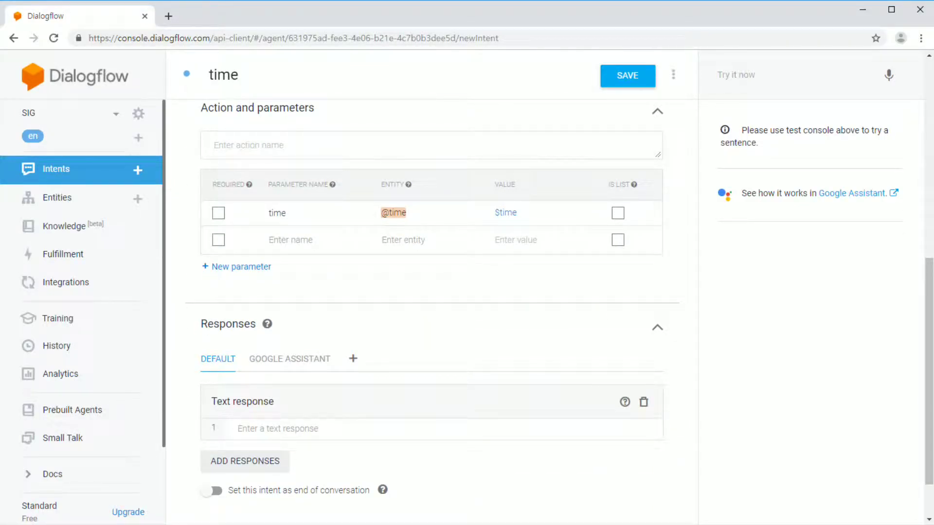
{"action": "type", "text": "$time"}
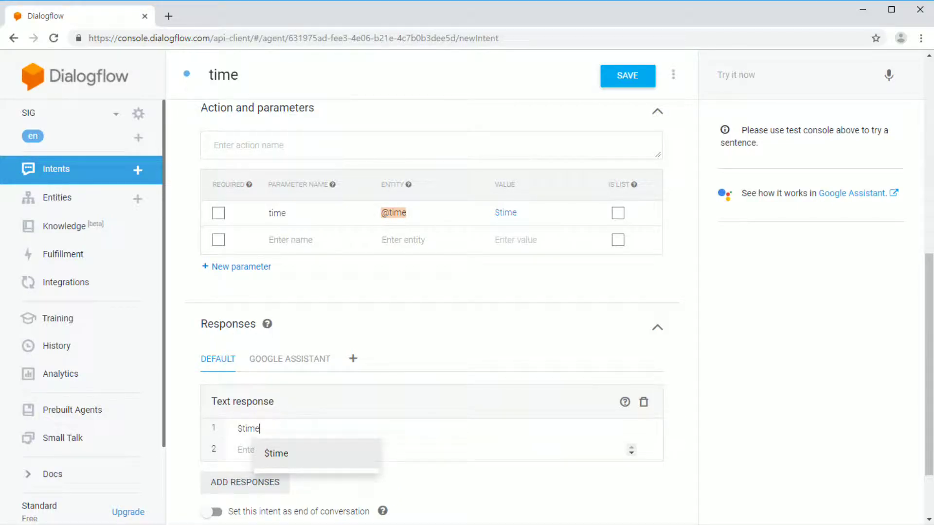
{"action": "key", "text": "Return"}
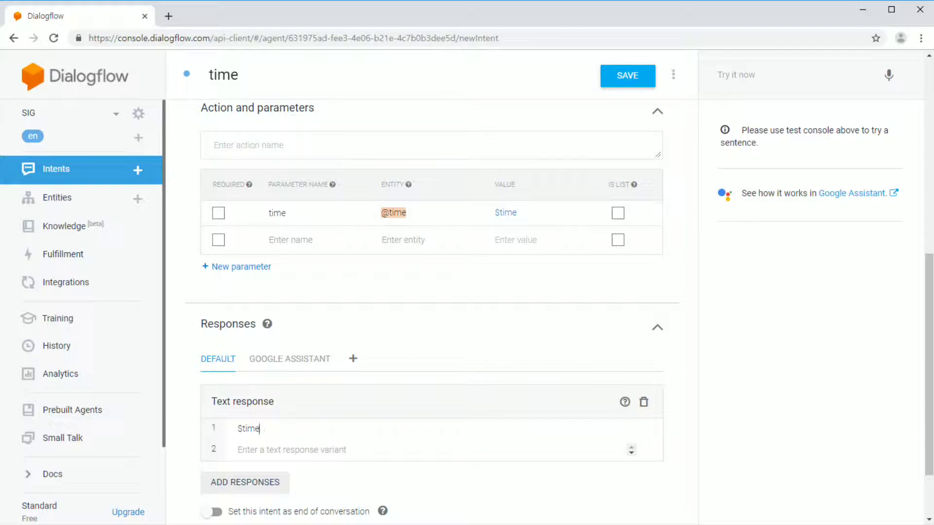
Complete the text response so it reads "$time ? Perfect. Let's me at $time".
{"action": "type", "text": "? That"}
{"action": "key", "text": "BackSpace"}
{"action": "key", "text": "BackSpace"}
{"action": "key", "text": "BackSpace"}
{"action": "type", "text": "Perfect. Let's mea"}
{"action": "key", "text": "BackSpace"}
{"action": "type", "text": "at $"}
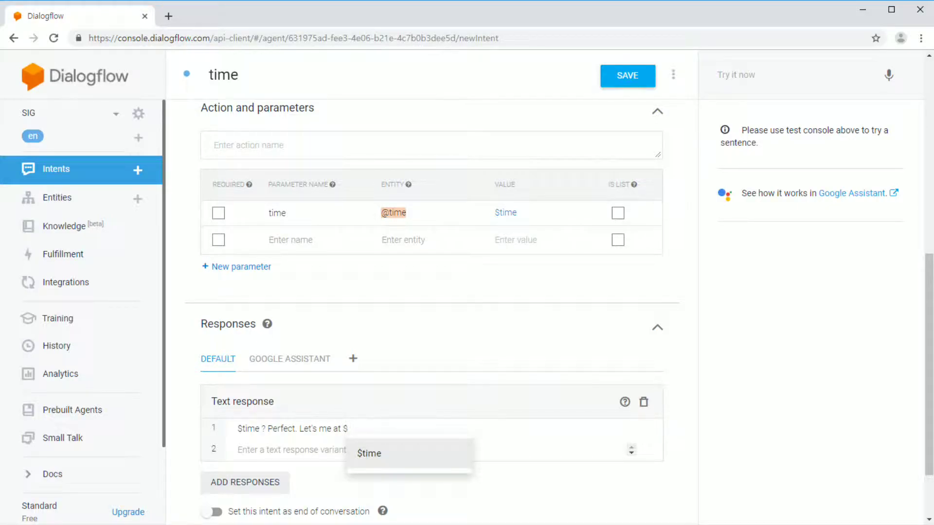
{"action": "key", "text": "Return"}
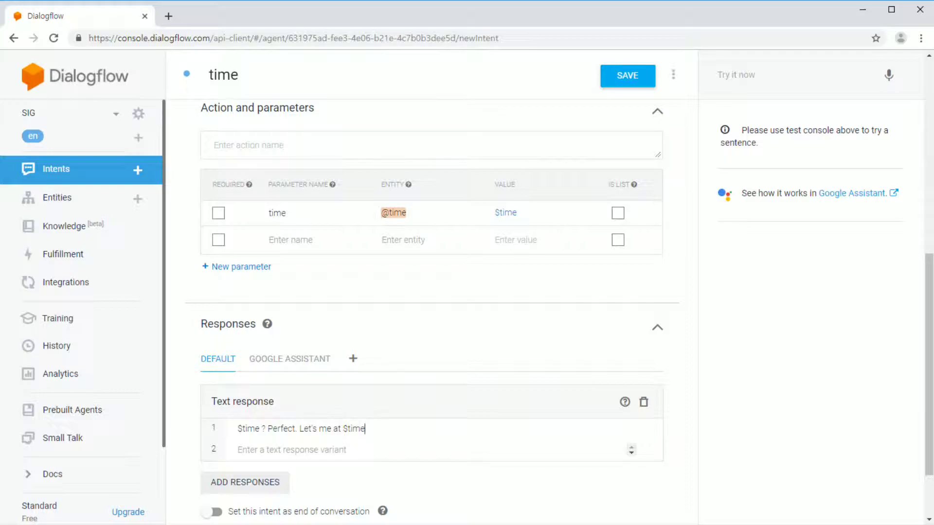
{"action": "type", "text": ","}
{"action": "scroll", "coordinate": [432, 311], "scroll_direction": "up", "scroll_amount": 6}
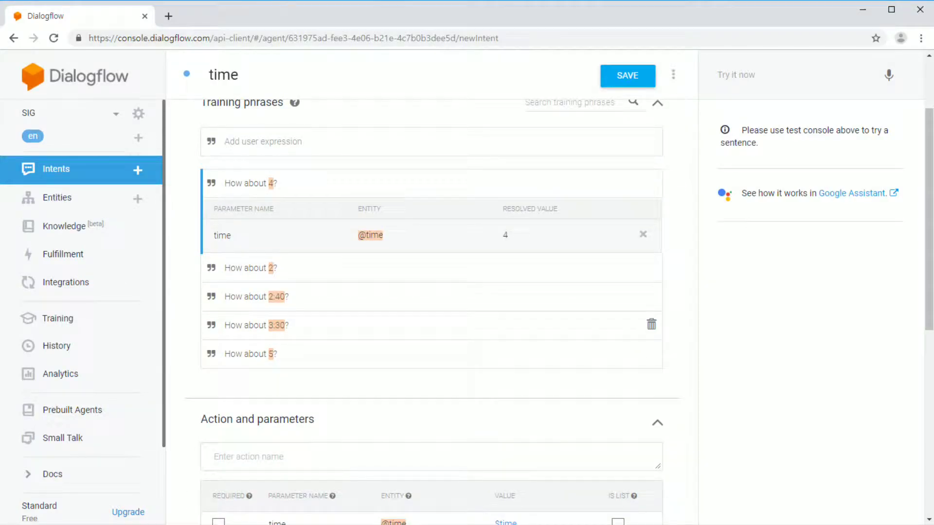
{"action": "scroll", "coordinate": [431, 326], "scroll_direction": "up", "scroll_amount": 1}
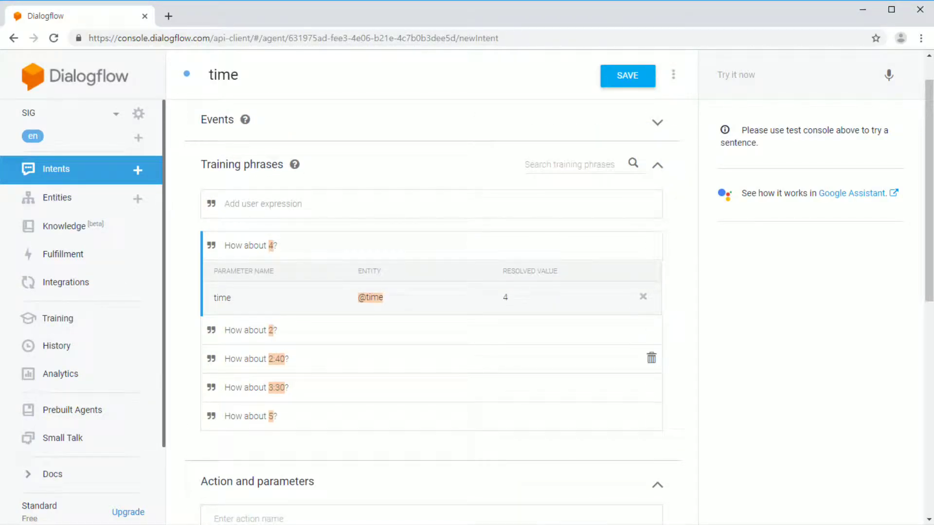
Save the time intent with its training phrases and text response.
{"action": "scroll", "coordinate": [432, 292], "scroll_direction": "up", "scroll_amount": 1}
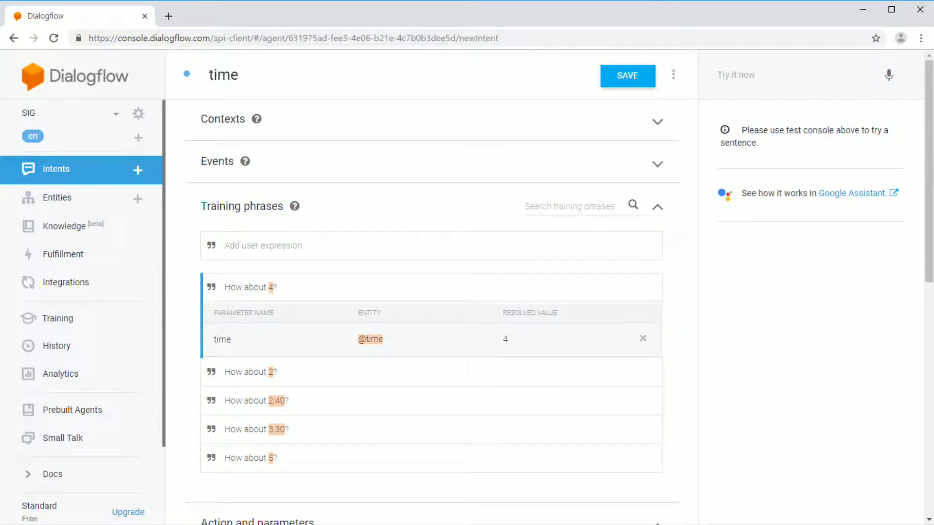
{"action": "scroll", "coordinate": [431, 292], "scroll_direction": "down", "scroll_amount": 10}
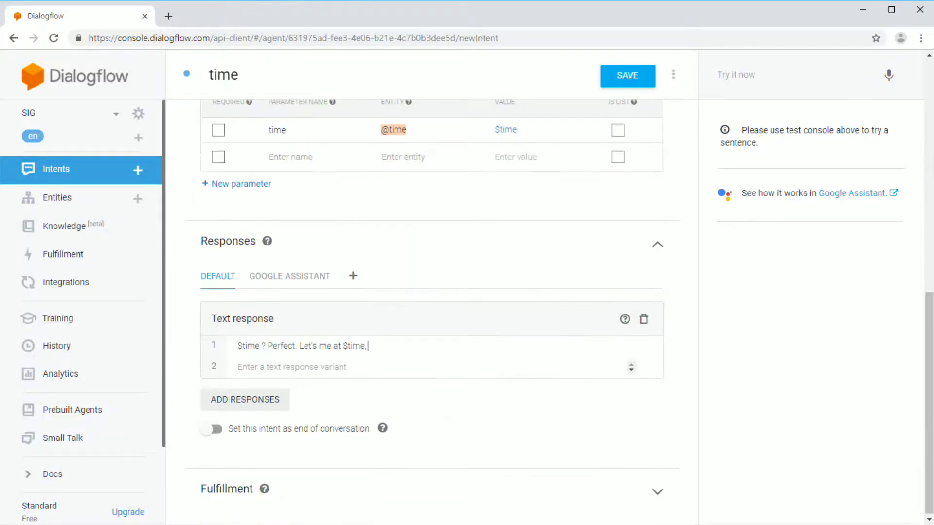
{"action": "key", "text": "ctrl+s"}
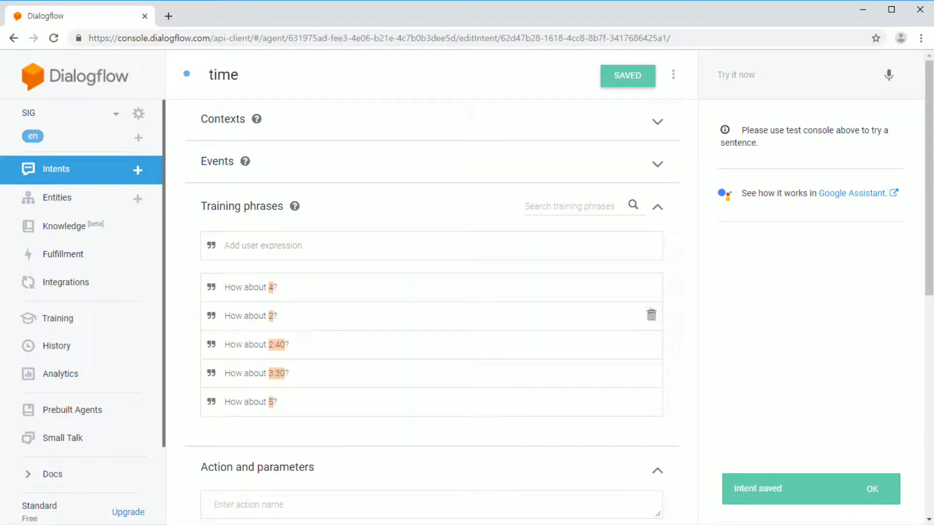
{"action": "scroll", "coordinate": [432, 292], "scroll_direction": "down", "scroll_amount": 9}
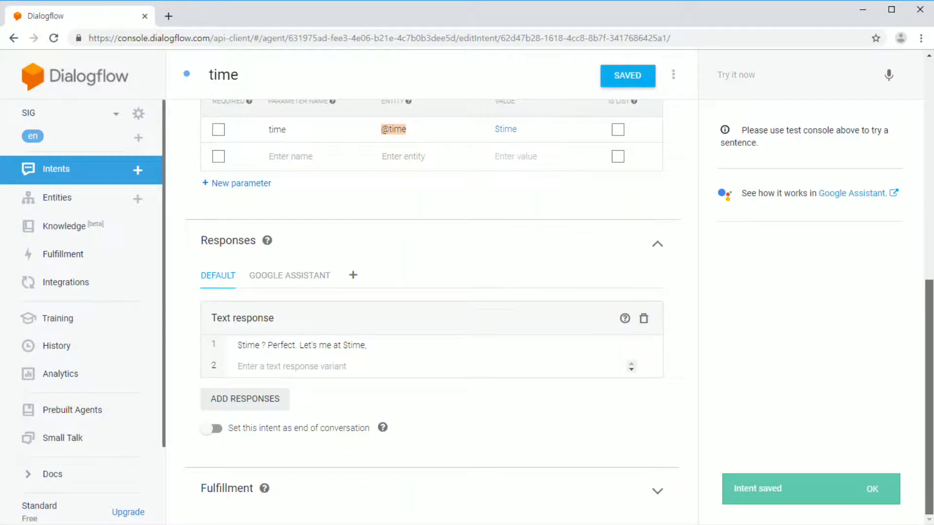
Review the name intent's training phrases, parameter and text response, along with the time intent's training phrases.
{"action": "left_click", "coordinate": [56, 169]}
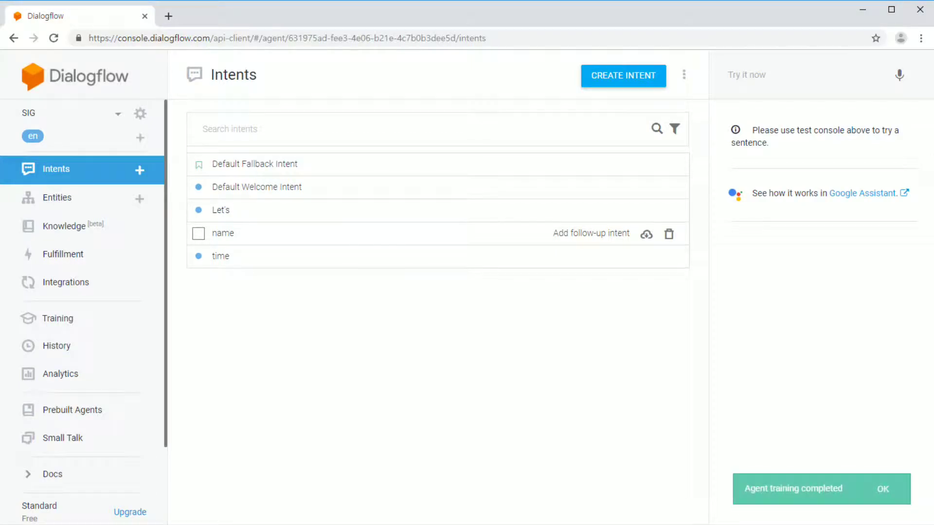
{"action": "left_click", "coordinate": [223, 234]}
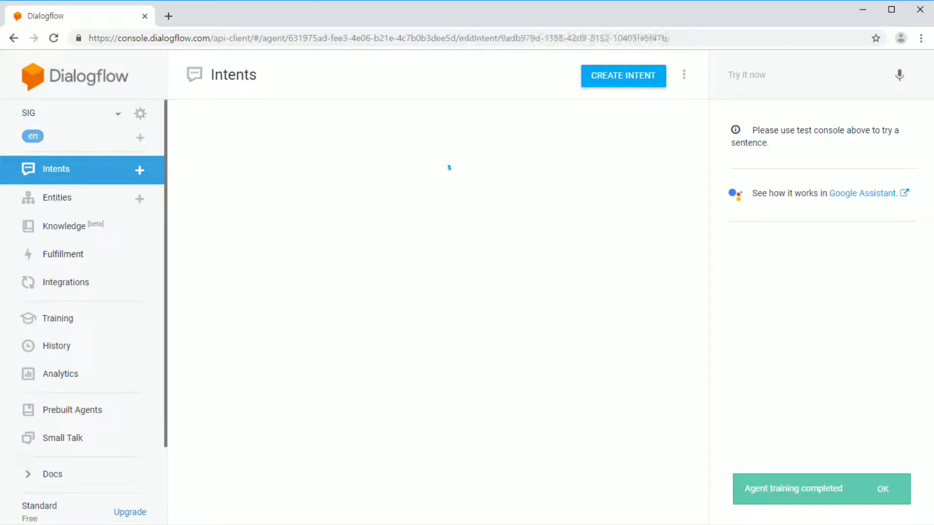
{"action": "scroll", "coordinate": [229, 250], "scroll_direction": "down", "scroll_amount": 4}
{"action": "scroll", "coordinate": [230, 251], "scroll_direction": "up", "scroll_amount": 4}
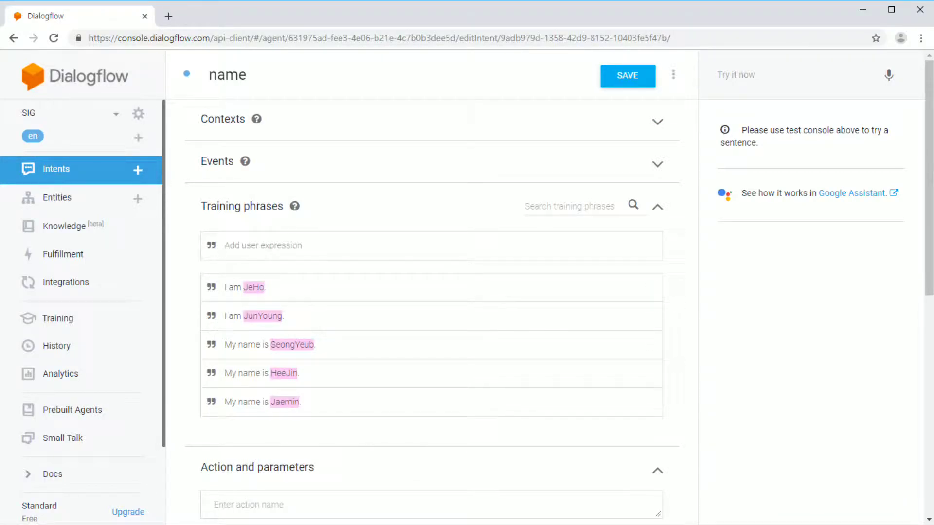
{"action": "left_click", "coordinate": [56, 169]}
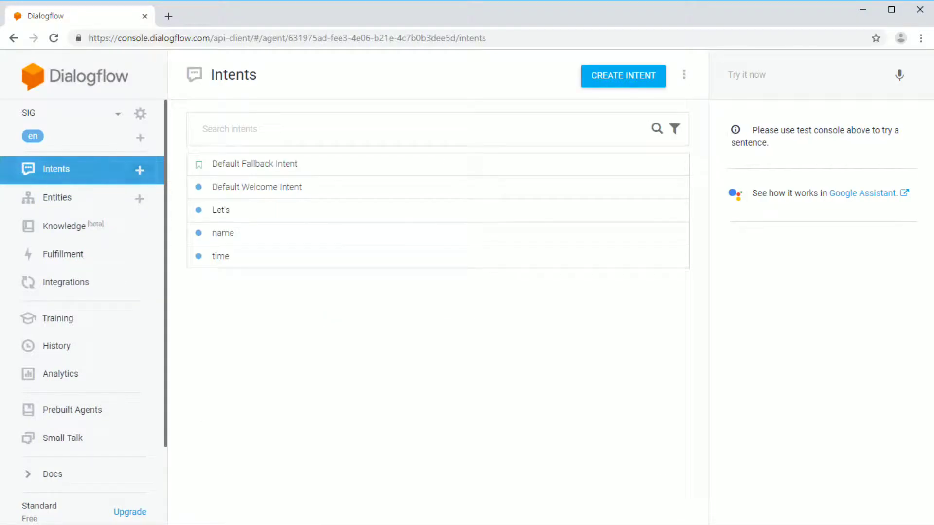
{"action": "left_click", "coordinate": [220, 257]}
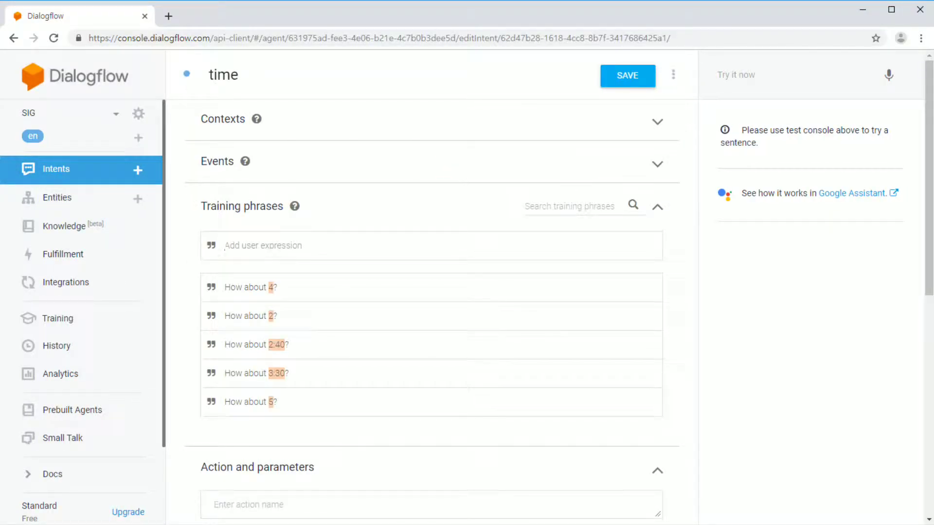
{"action": "left_click", "coordinate": [56, 169]}
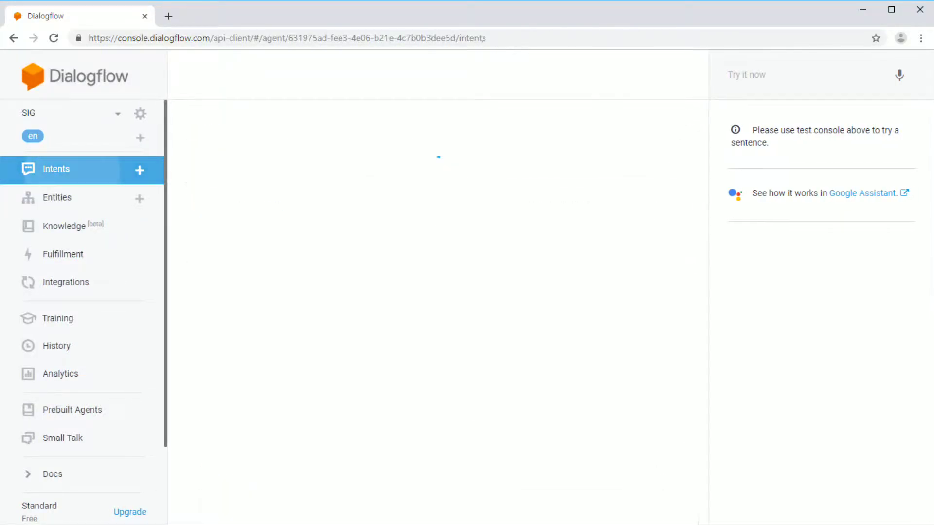
{"action": "left_click", "coordinate": [223, 233]}
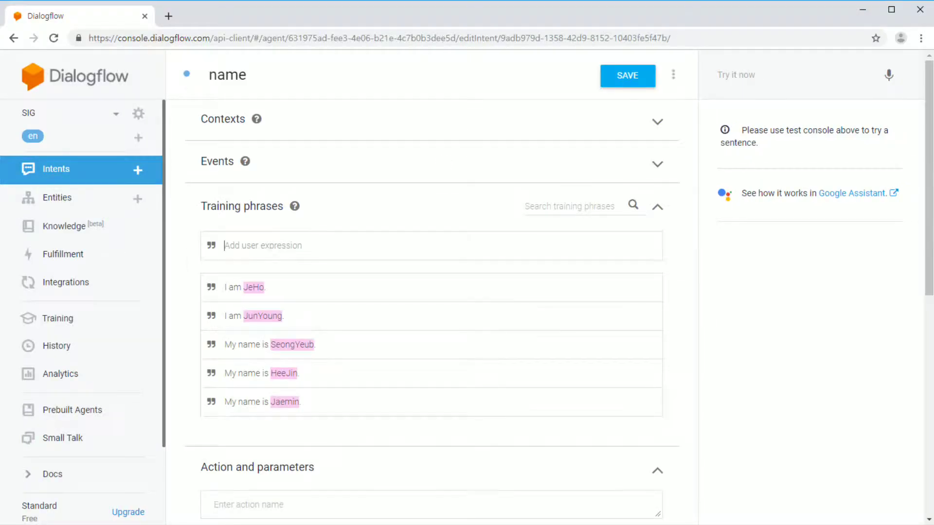
{"action": "scroll", "coordinate": [428, 292], "scroll_direction": "down", "scroll_amount": 9}
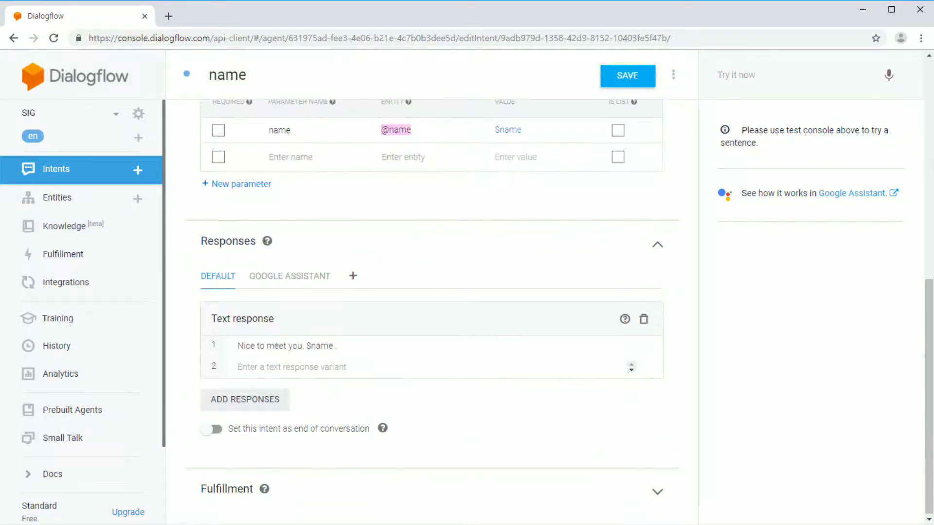
{"action": "scroll", "coordinate": [428, 292], "scroll_direction": "up", "scroll_amount": 6}
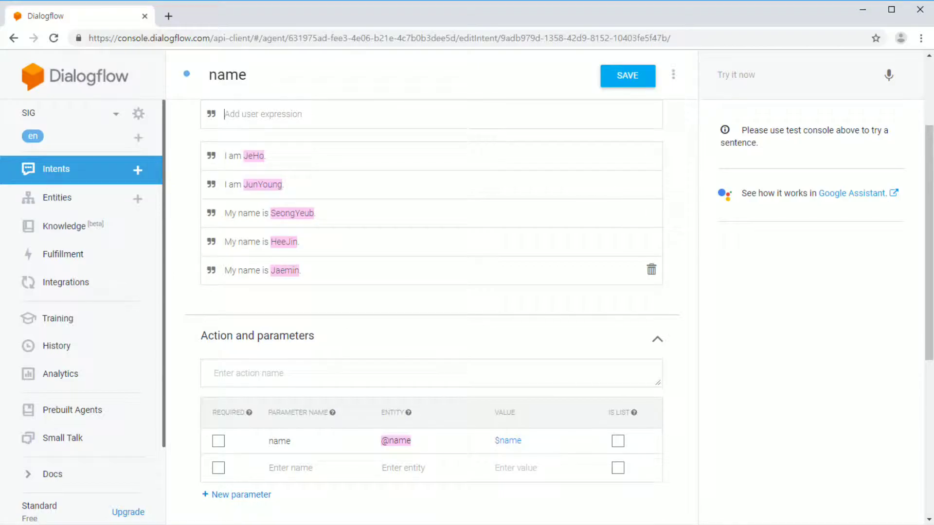
{"action": "scroll", "coordinate": [428, 341], "scroll_direction": "down", "scroll_amount": 6}
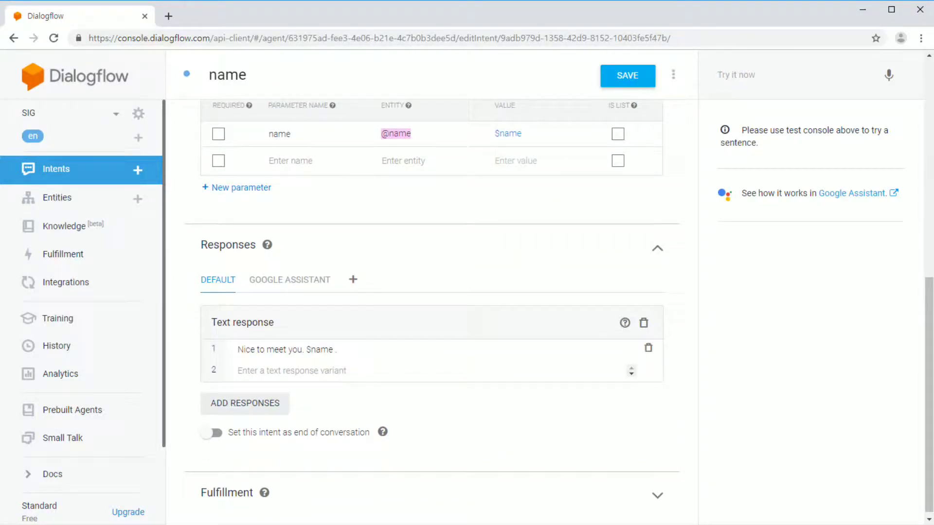
{"action": "scroll", "coordinate": [428, 348], "scroll_direction": "up", "scroll_amount": 3}
{"action": "scroll", "coordinate": [428, 311], "scroll_direction": "up", "scroll_amount": 5}
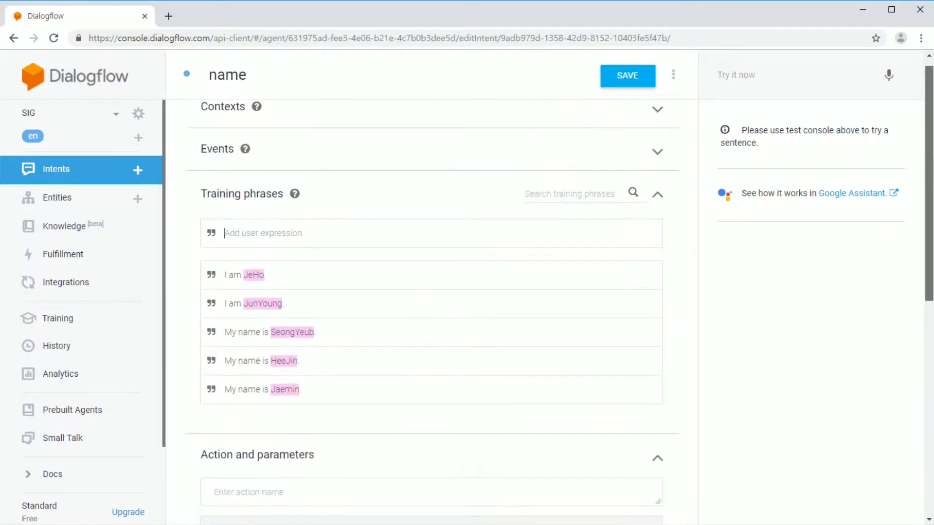
Add an output context called "name" to the name intent.
{"action": "left_click_drag", "start_coordinate": [229, 120], "coordinate": [248, 119]}
{"action": "left_click", "coordinate": [243, 119]}
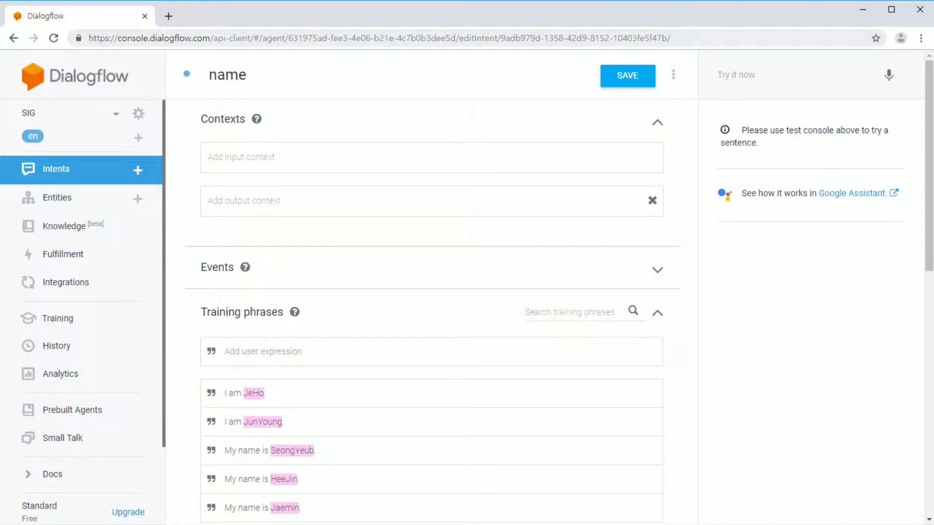
{"action": "left_click", "coordinate": [241, 158]}
{"action": "left_click", "coordinate": [243, 201]}
{"action": "type", "text": "name"}
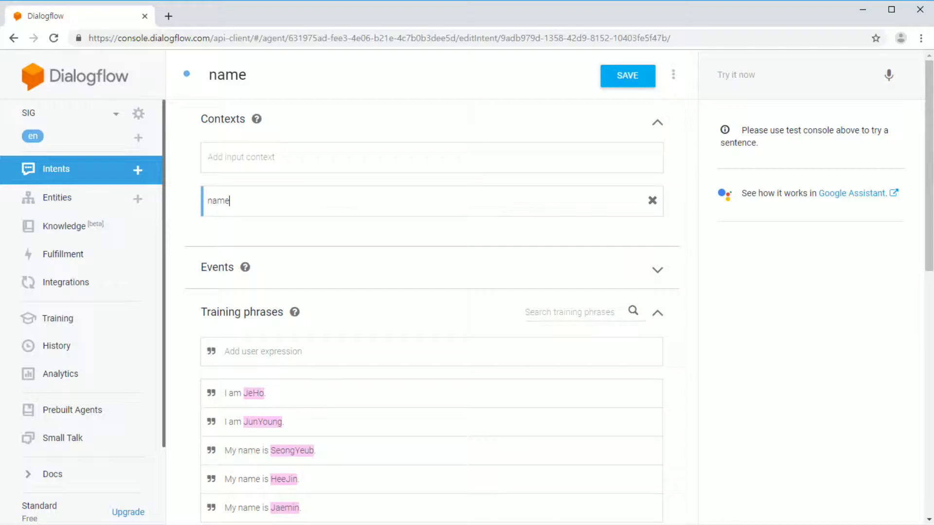
{"action": "key", "text": "Return"}
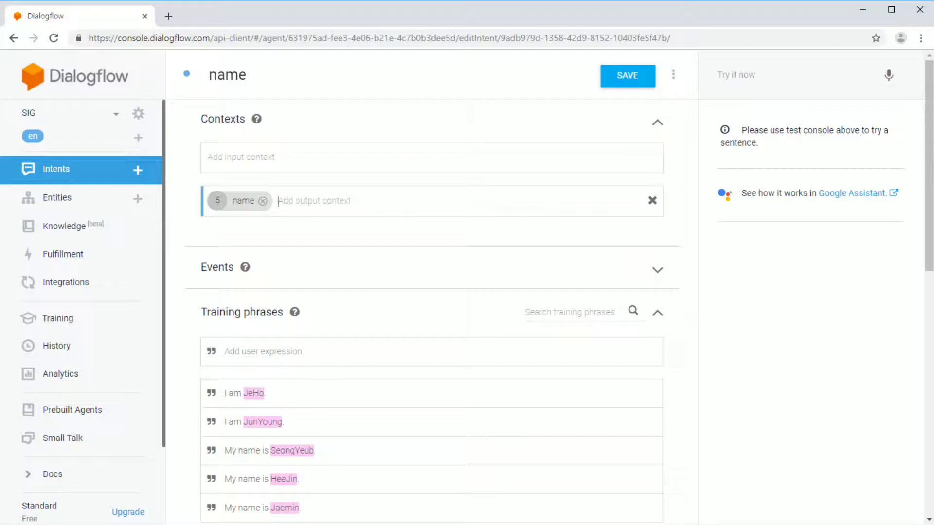
Set the lifespan of the name output context to 20 and save the name intent.
{"action": "left_click", "coordinate": [217, 201]}
{"action": "type", "text": "20"}
{"action": "left_click", "coordinate": [628, 75]}
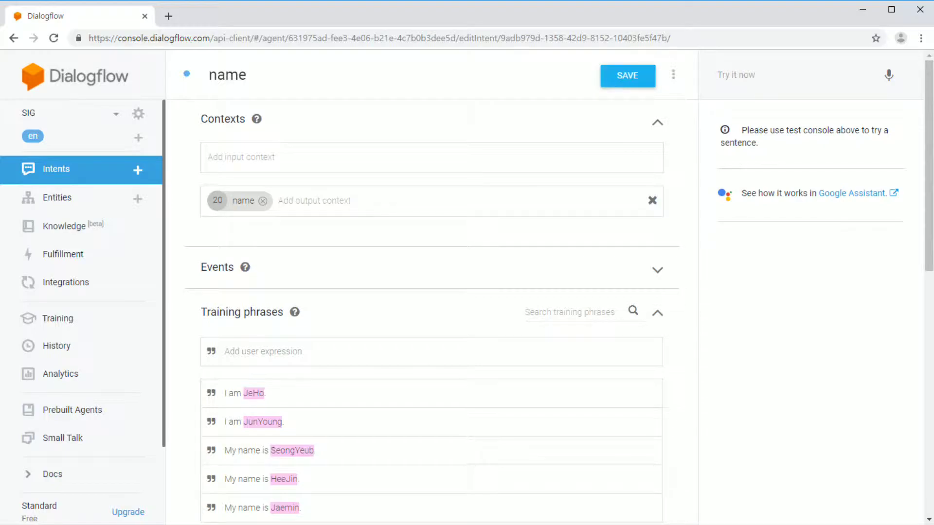
Add "name" as an input context of the time intent, removing the matching output context that comes with it.
{"action": "left_click", "coordinate": [84, 176]}
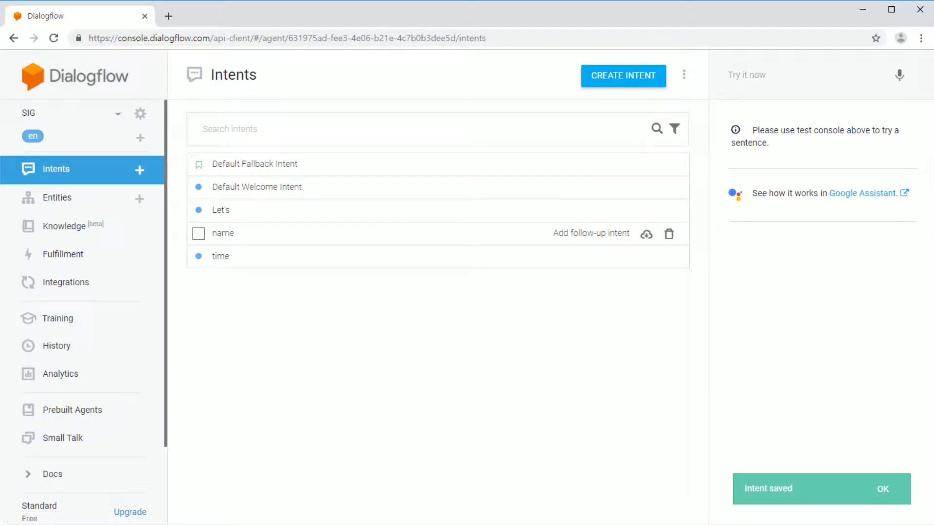
{"action": "left_click", "coordinate": [292, 256]}
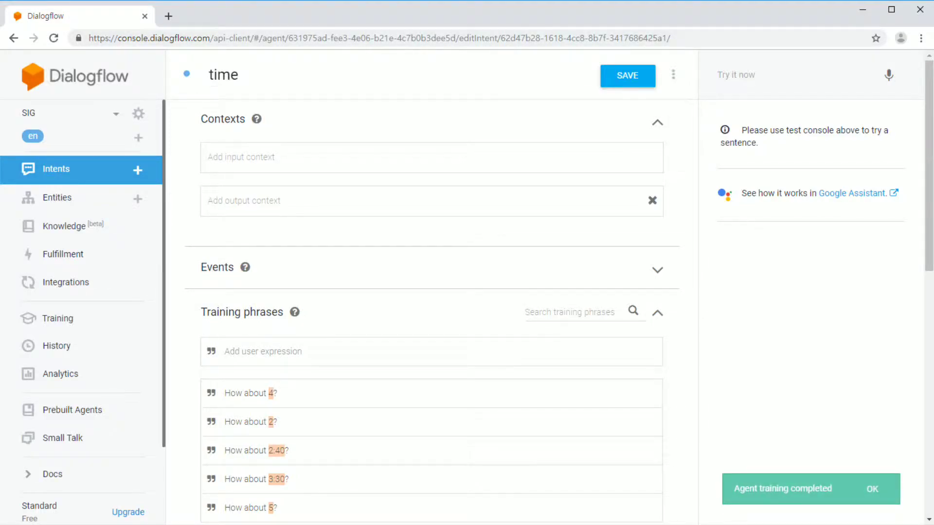
{"action": "left_click", "coordinate": [241, 157]}
{"action": "type", "text": "name"}
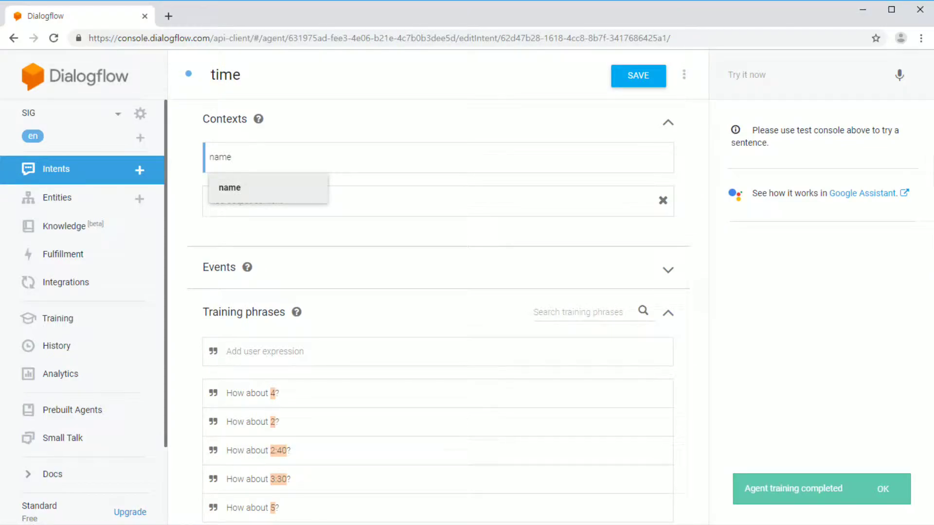
{"action": "key", "text": "Return"}
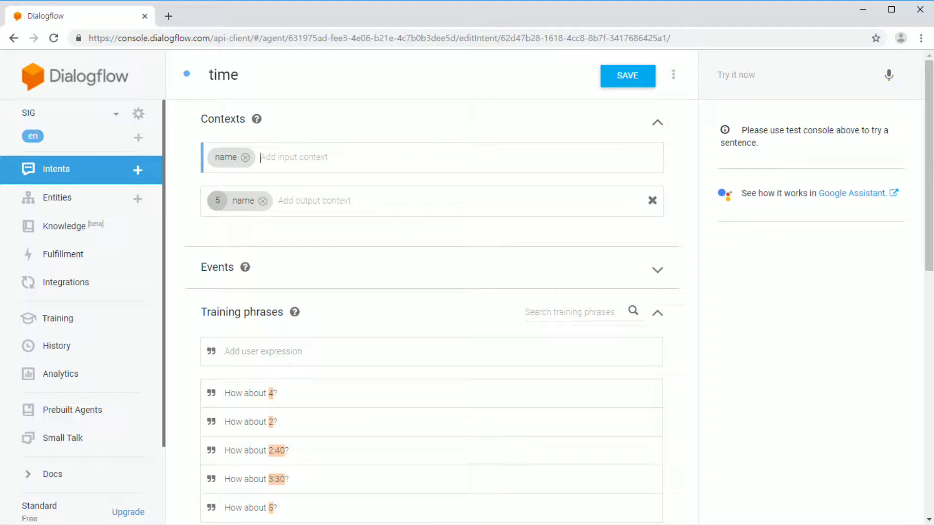
{"action": "left_click", "coordinate": [263, 201]}
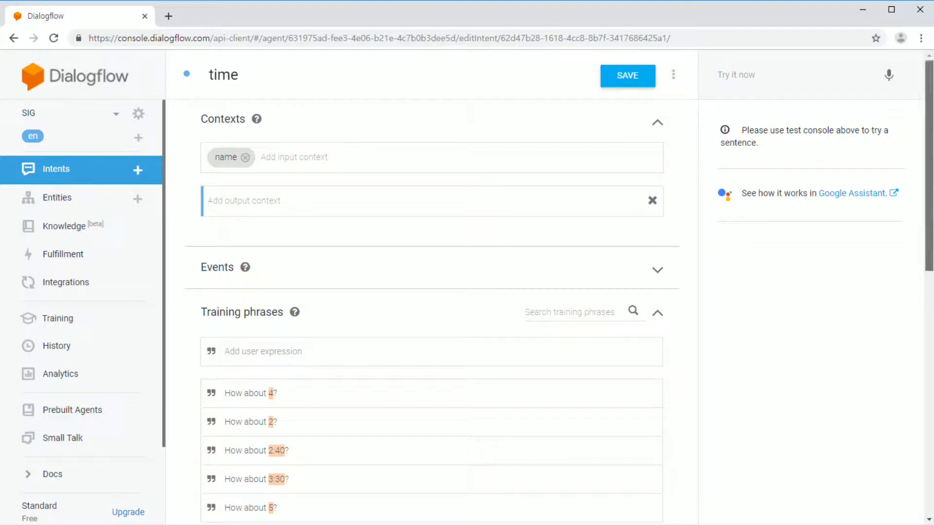
Append the #name context reference to the end of the time intent's first text response.
{"action": "scroll", "coordinate": [432, 311], "scroll_direction": "down", "scroll_amount": 7}
{"action": "scroll", "coordinate": [432, 340], "scroll_direction": "down", "scroll_amount": 4}
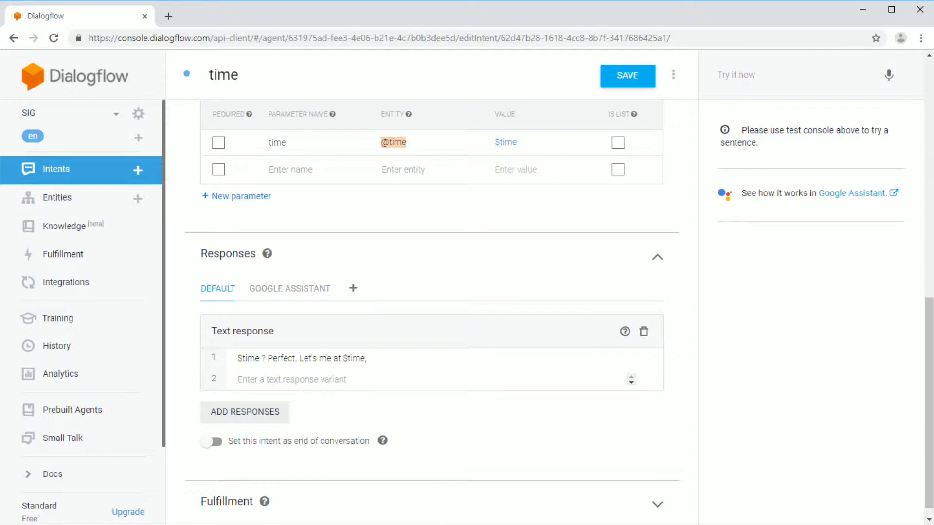
{"action": "type", "text": "$na"}
{"action": "key", "text": "BackSpace"}
{"action": "key", "text": "BackSpace"}
{"action": "key", "text": "BackSpace"}
{"action": "key", "text": "BackSpace"}
{"action": "type", "text": "#"}
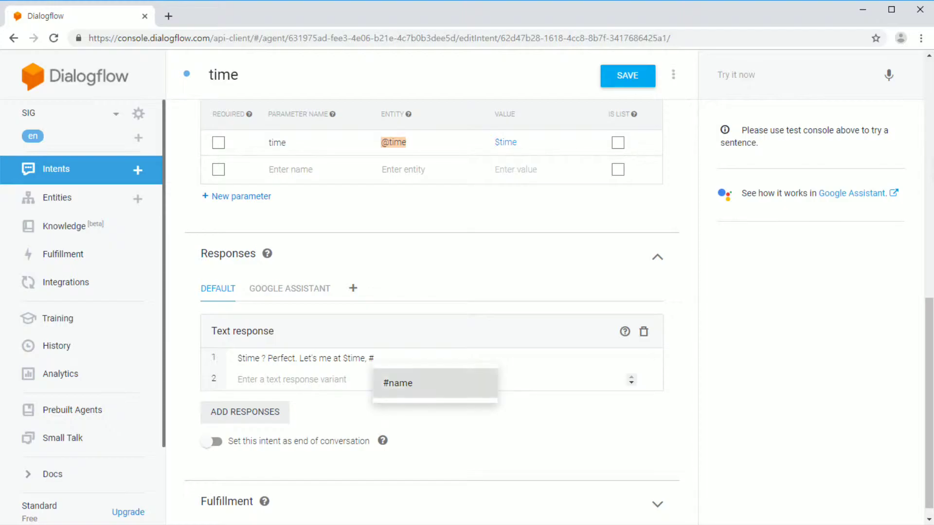
{"action": "key", "text": "Return"}
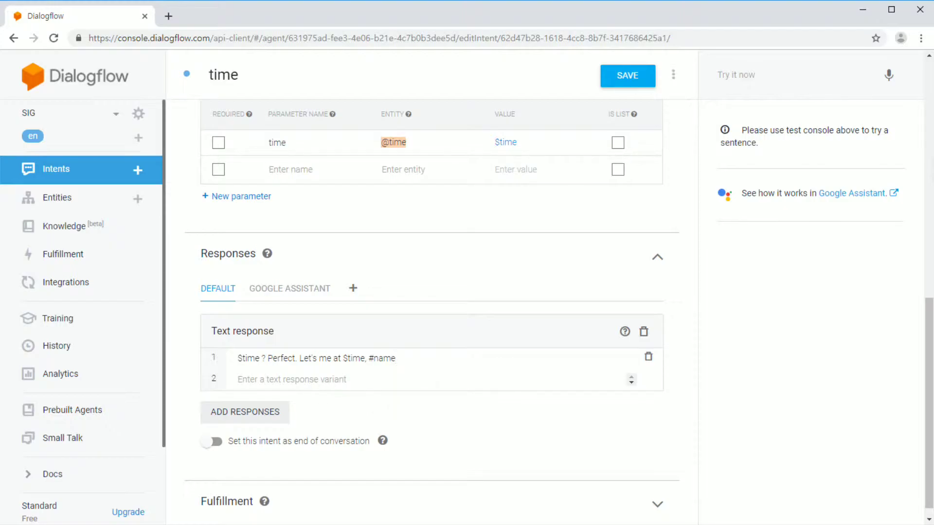
Extend the context reference in the time intent's text response to #name.name.
{"action": "scroll", "coordinate": [432, 305], "scroll_direction": "up", "scroll_amount": 5}
{"action": "scroll", "coordinate": [432, 305], "scroll_direction": "up", "scroll_amount": 5}
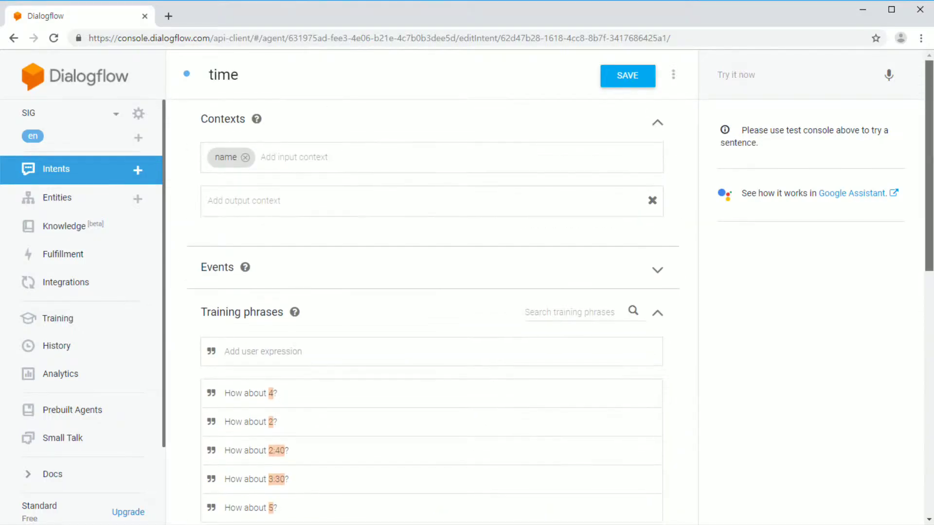
{"action": "scroll", "coordinate": [432, 306], "scroll_direction": "down", "scroll_amount": 10}
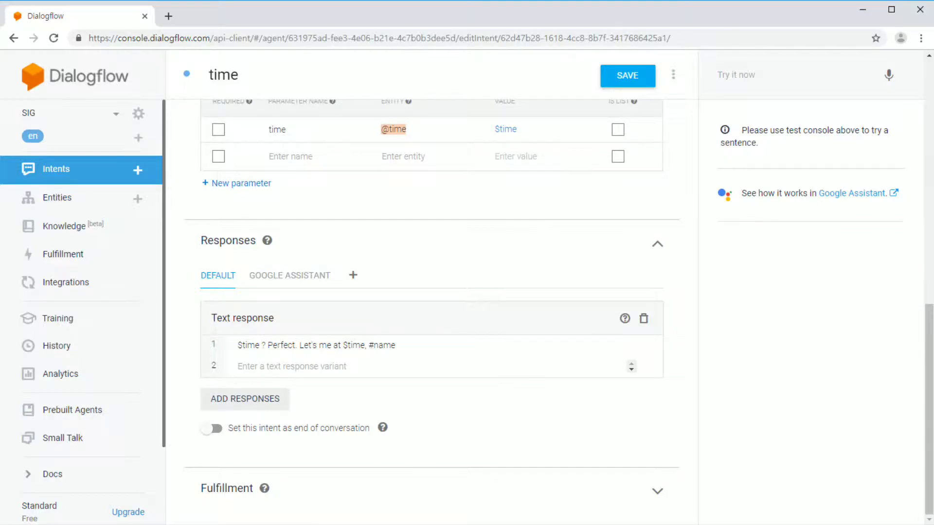
{"action": "type", "text": "."}
{"action": "type", "text": ".name"}
{"action": "scroll", "coordinate": [432, 312], "scroll_direction": "up", "scroll_amount": 10}
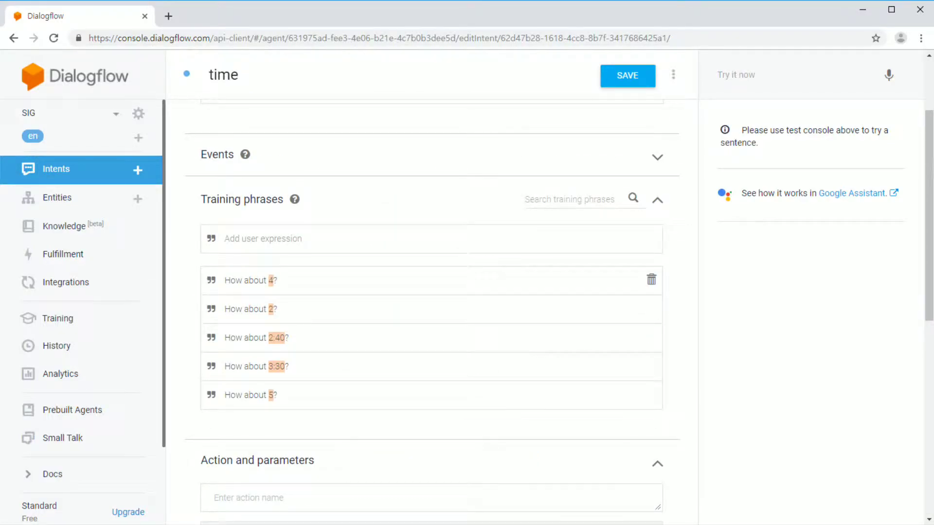
Set the time intent as end of conversation and save it.
{"action": "scroll", "coordinate": [432, 311], "scroll_direction": "down", "scroll_amount": 9}
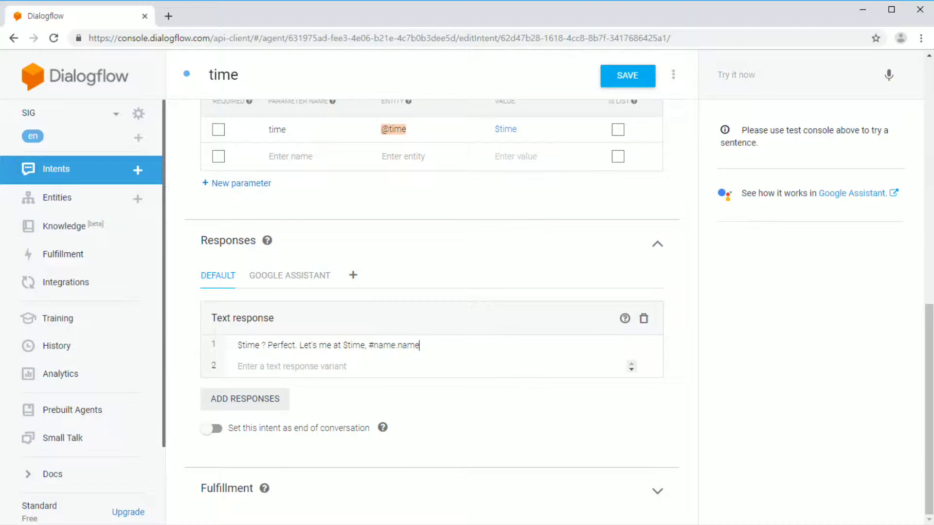
{"action": "left_click", "coordinate": [212, 428]}
{"action": "key", "text": "ctrl+s"}
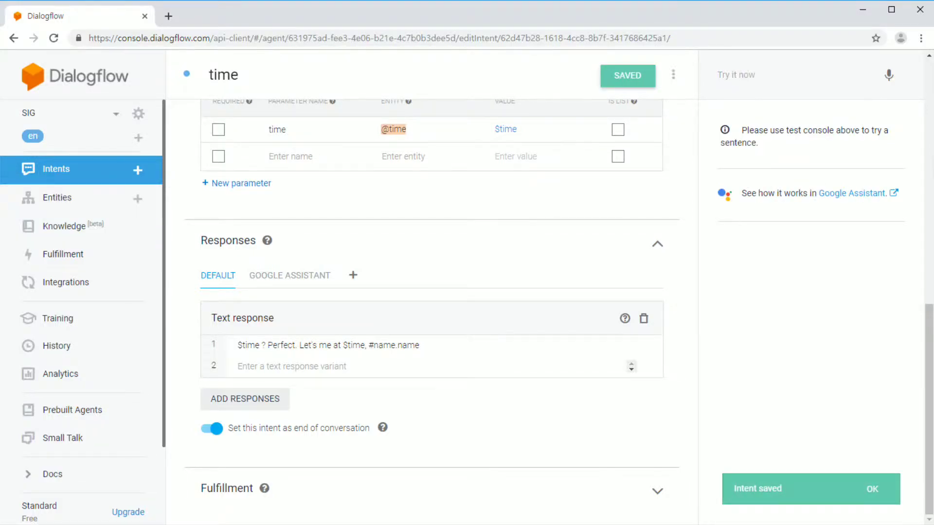
Open the agent's Integrations page and browse the available integrations.
{"action": "left_click", "coordinate": [56, 169]}
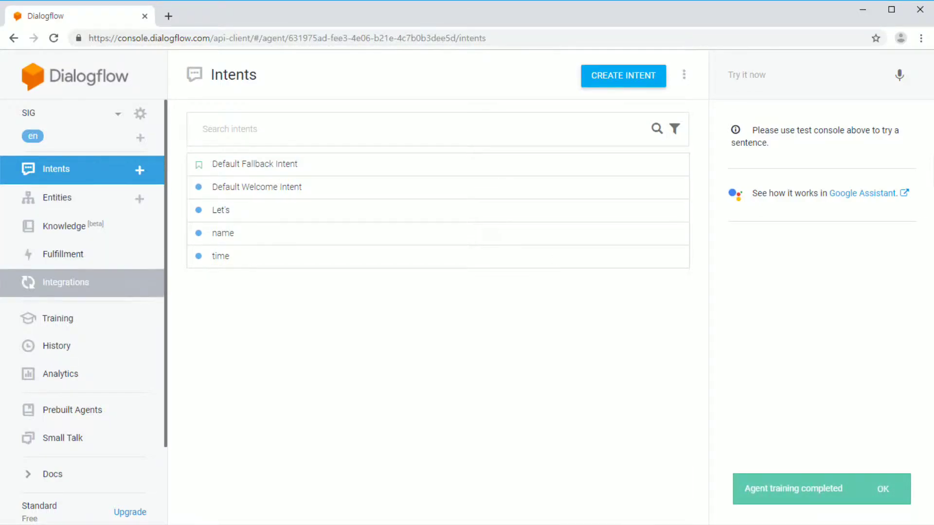
{"action": "left_click", "coordinate": [65, 282]}
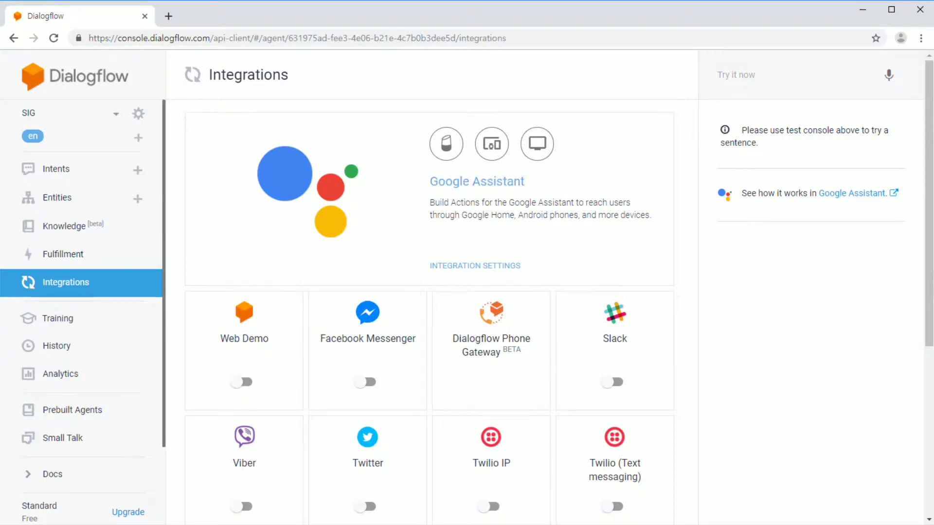
{"action": "scroll", "coordinate": [428, 311], "scroll_direction": "down", "scroll_amount": 6}
{"action": "scroll", "coordinate": [615, 321], "scroll_direction": "up", "scroll_amount": 6}
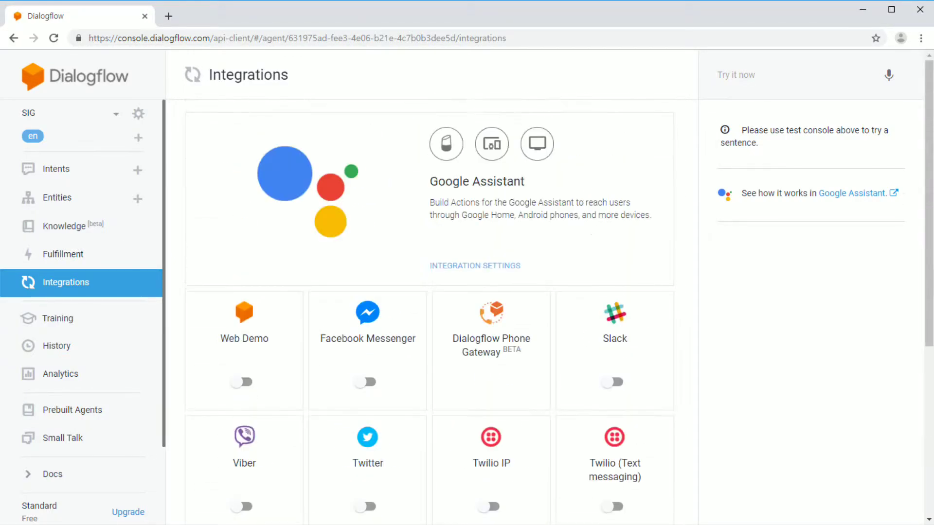
Open the Google Assistant integration settings and clear the sign-in requirement for the explicit invocation of the Default Welcome Intent.
{"action": "left_click", "coordinate": [475, 265]}
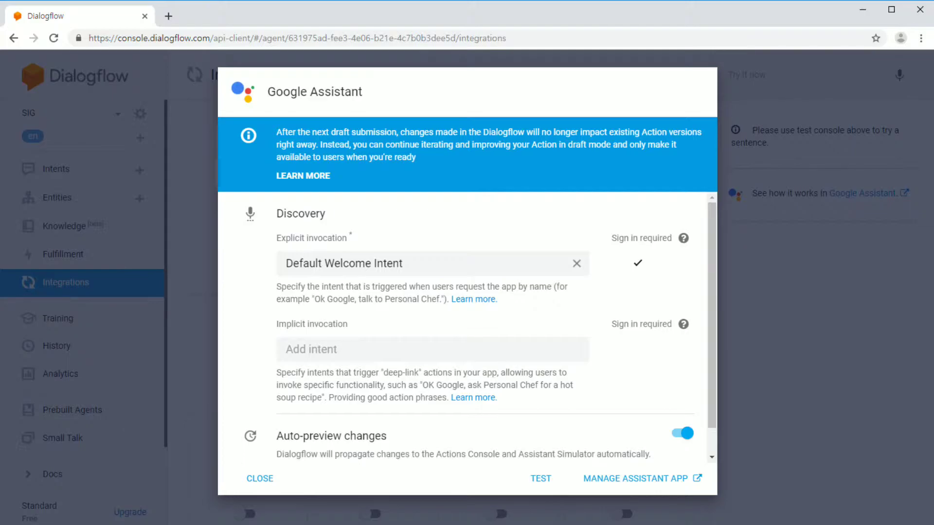
{"action": "scroll", "coordinate": [480, 330], "scroll_direction": "down", "scroll_amount": 1}
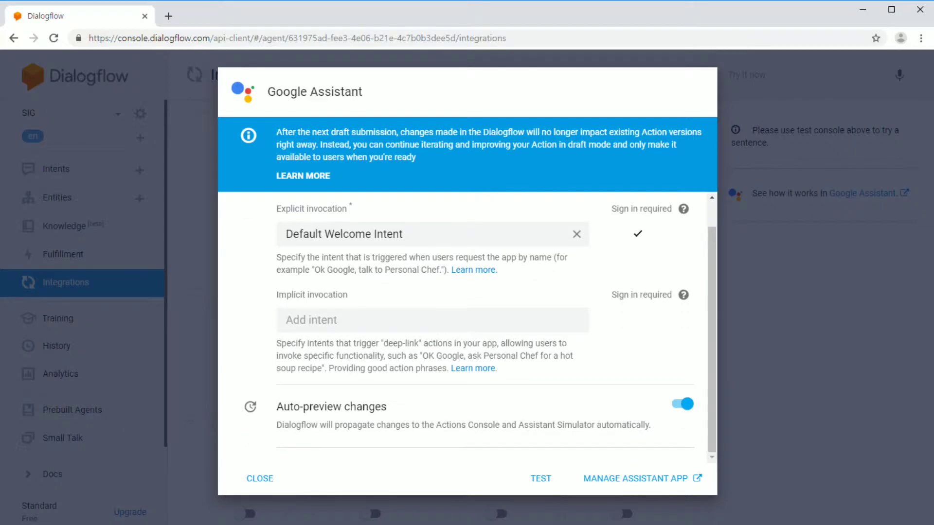
{"action": "scroll", "coordinate": [466, 325], "scroll_direction": "up", "scroll_amount": 1}
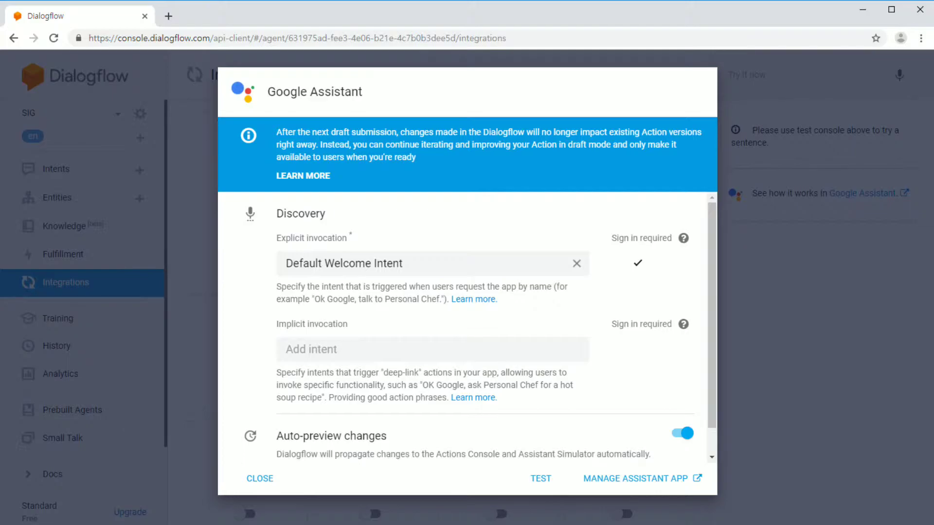
{"action": "left_click", "coordinate": [638, 264]}
Leave the integration settings and open the Default Welcome Intent to review its event and training phrases.
{"action": "left_click", "coordinate": [97, 115]}
{"action": "left_click", "coordinate": [56, 169]}
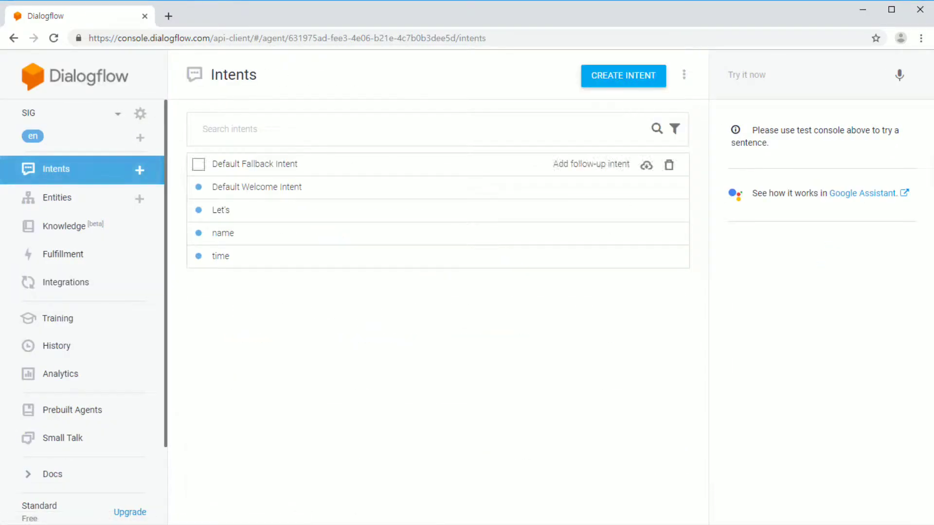
{"action": "left_click", "coordinate": [257, 187]}
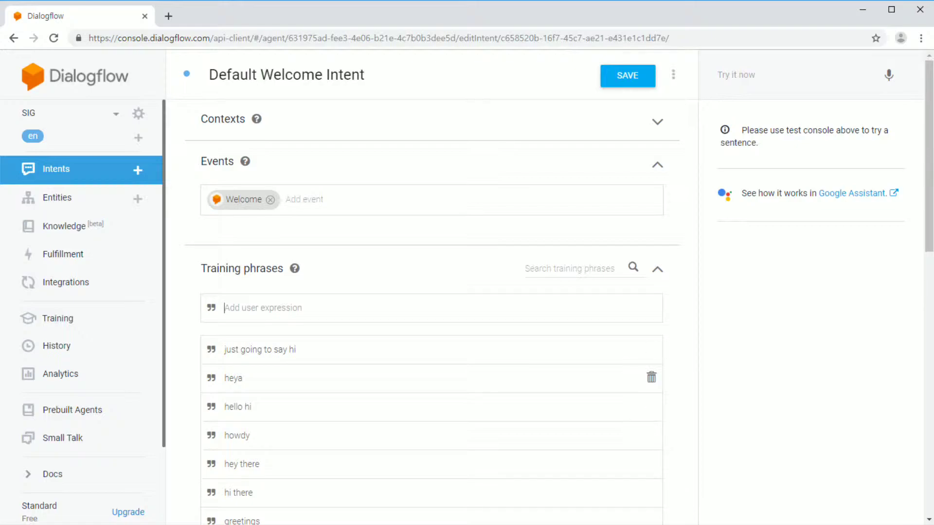
Reopen the Google Assistant integration settings and require sign-in for the Default Welcome Intent's explicit invocation.
{"action": "left_click", "coordinate": [66, 283]}
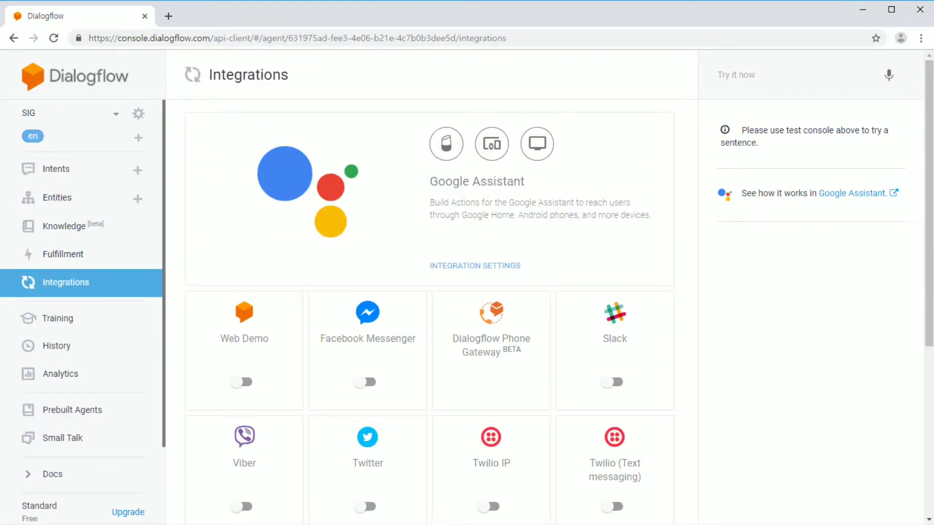
{"action": "left_click", "coordinate": [475, 266]}
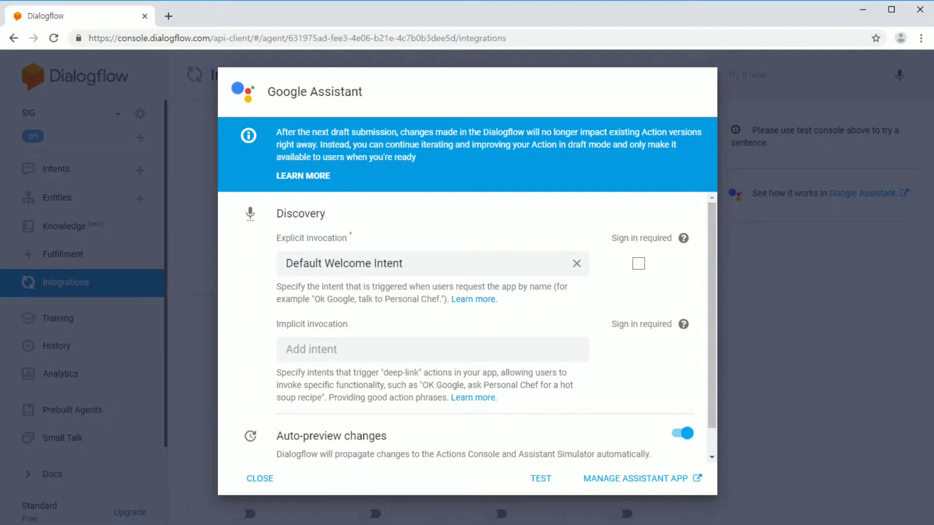
{"action": "left_click", "coordinate": [638, 264]}
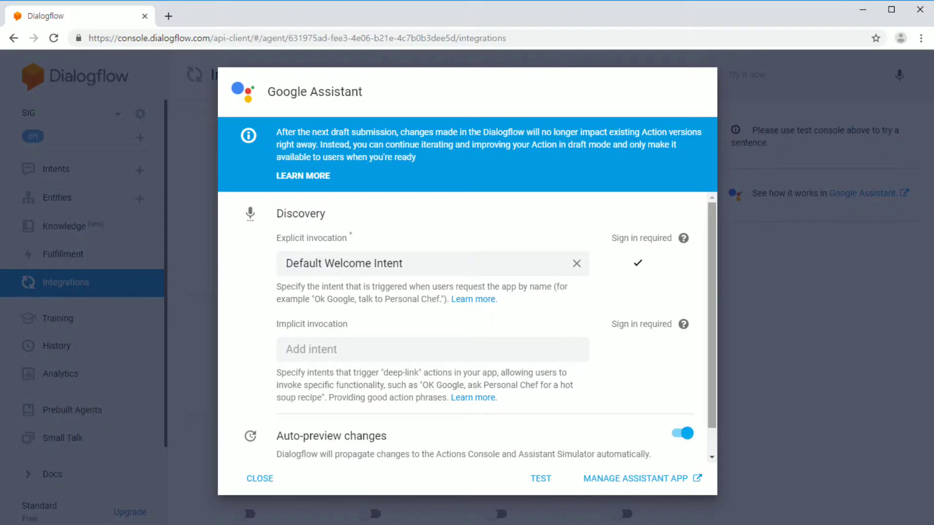
Retype the explicit invocation intent as "Default welcome Intent" in the Google Assistant integration settings.
{"action": "scroll", "coordinate": [480, 328], "scroll_direction": "down", "scroll_amount": 2}
{"action": "scroll", "coordinate": [480, 324], "scroll_direction": "up", "scroll_amount": 1}
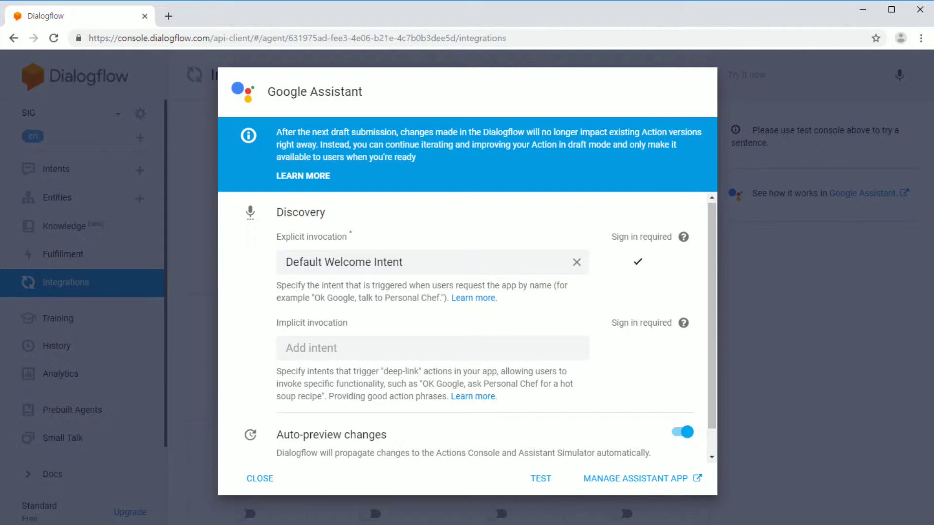
{"action": "key", "text": "BackSpace"}
{"action": "key", "text": "BackSpace"}
{"action": "type", "text": "nt"}
{"action": "key", "text": "Return"}
Launch the Google Assistant integration test in the Actions on Google simulator.
{"action": "scroll", "coordinate": [466, 326], "scroll_direction": "down", "scroll_amount": 1}
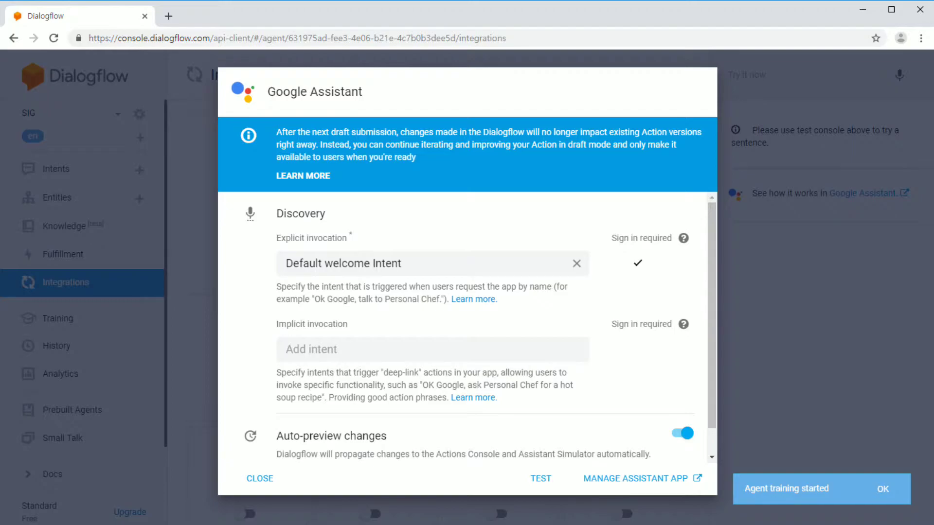
{"action": "left_click_drag", "start_coordinate": [712, 317], "coordinate": [712, 341]}
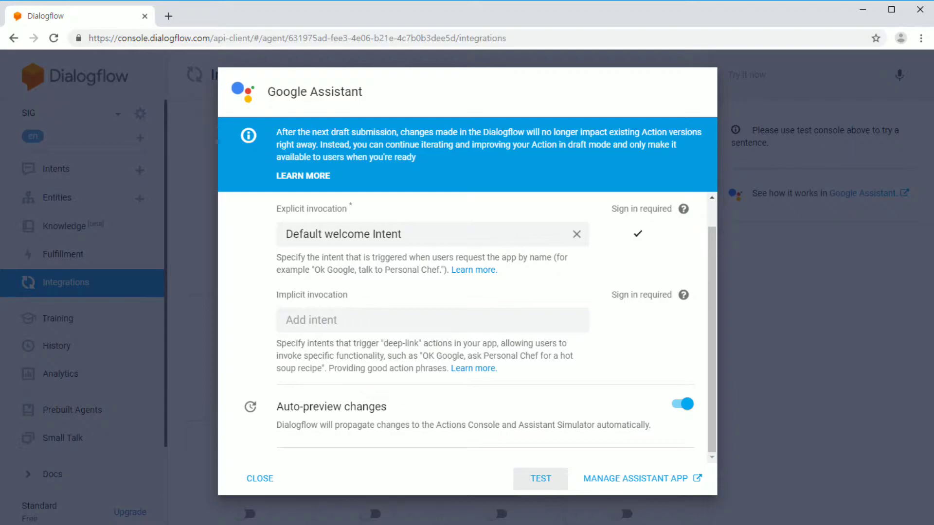
{"action": "left_click", "coordinate": [540, 479]}
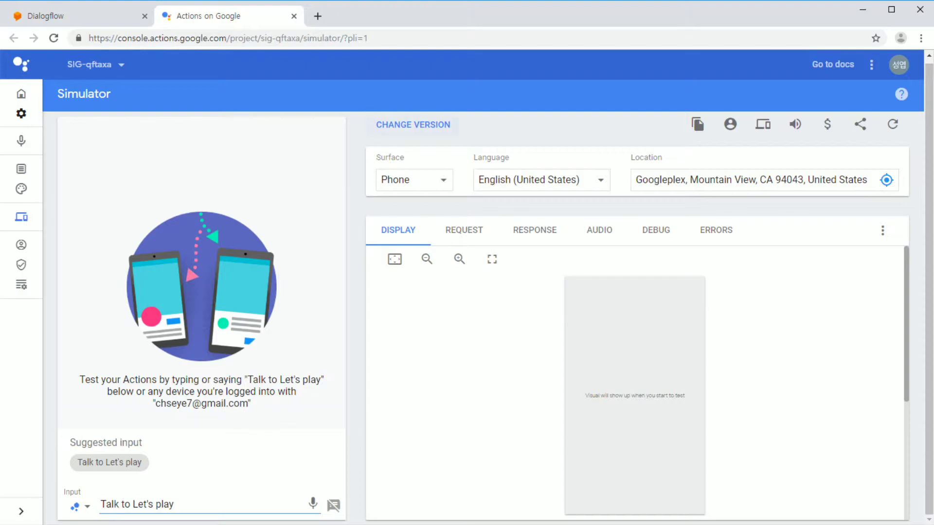
Check the simulator's surface options and set the surface to Speaker (e.g. Google Home).
{"action": "left_click", "coordinate": [414, 180]}
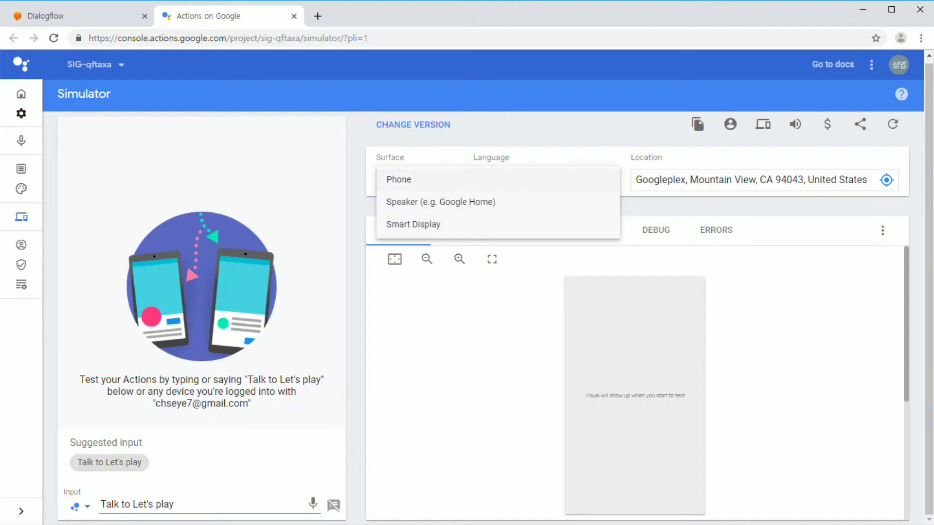
{"action": "left_click", "coordinate": [414, 180]}
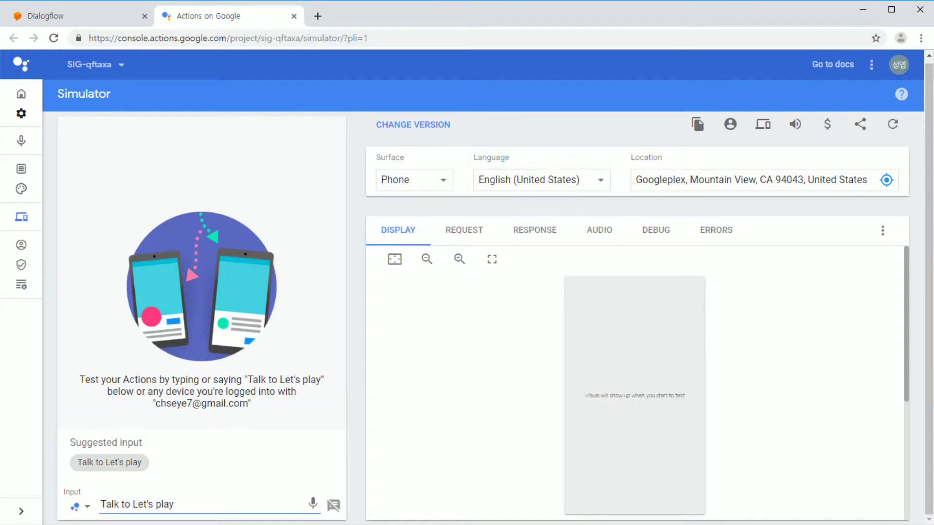
{"action": "left_click", "coordinate": [414, 180]}
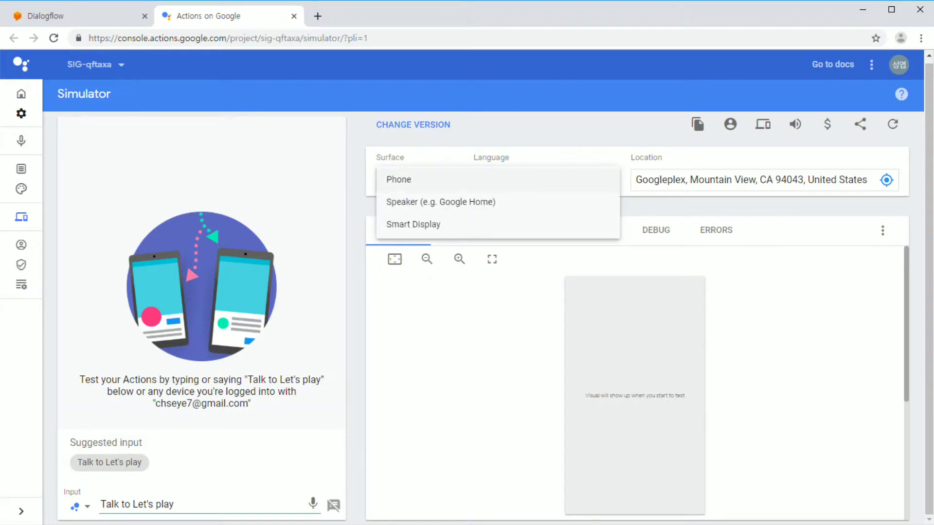
{"action": "left_click", "coordinate": [417, 202]}
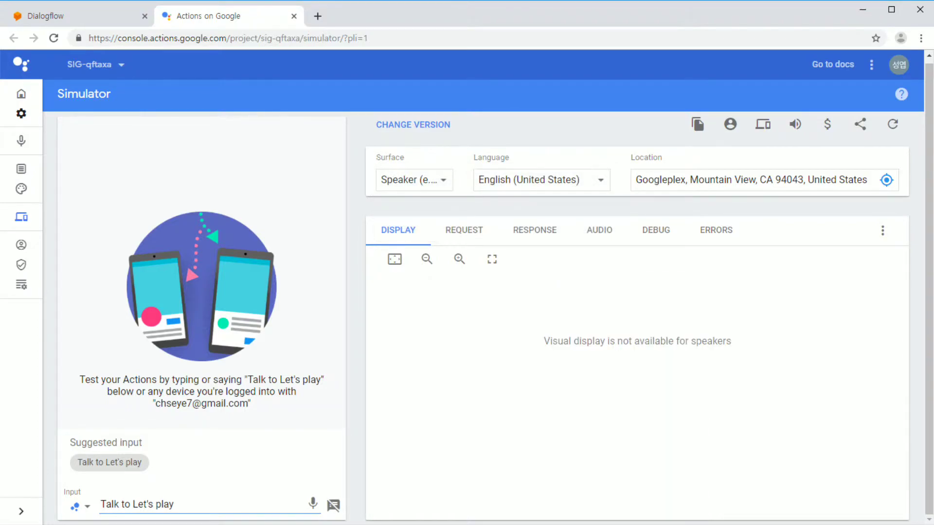
{"action": "left_click", "coordinate": [414, 180]}
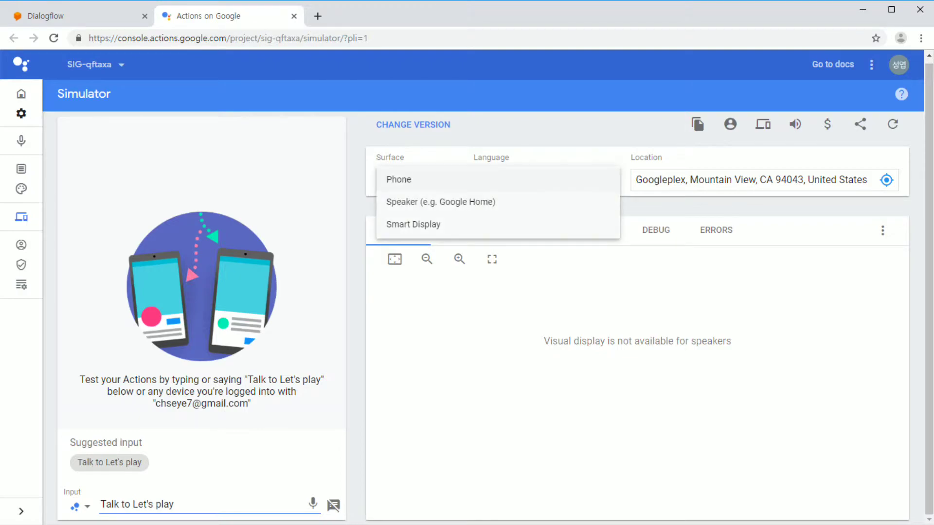
{"action": "key", "text": "Escape"}
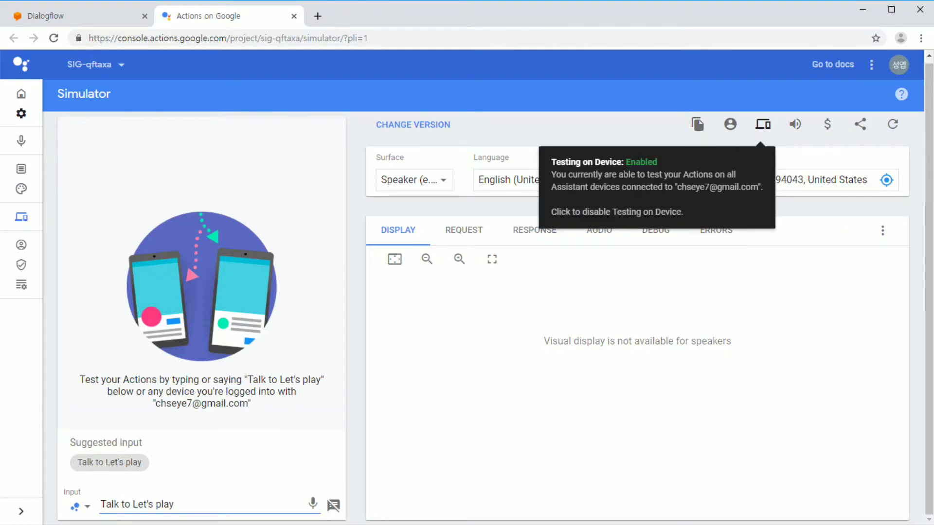
Disable Testing on Device and set the simulator's surface to Phone.
{"action": "left_click", "coordinate": [763, 125]}
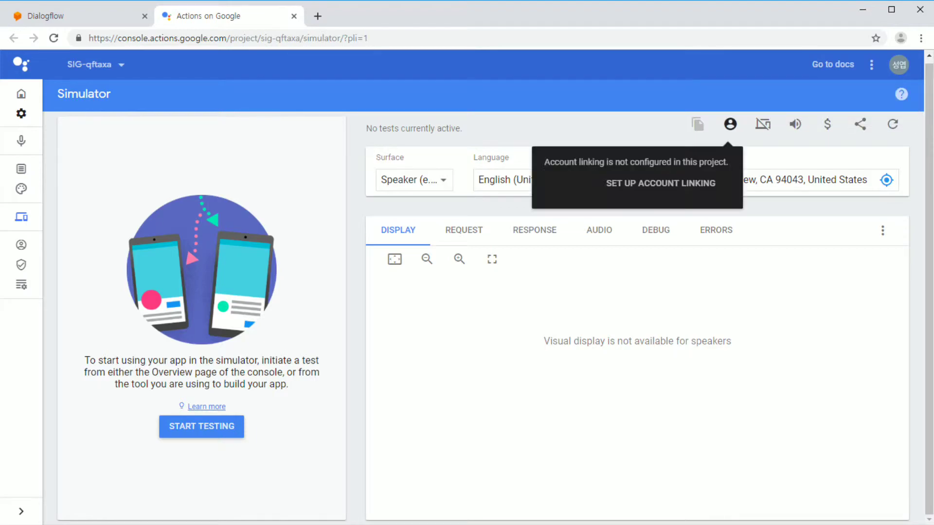
{"action": "left_click", "coordinate": [414, 180]}
{"action": "left_click", "coordinate": [441, 203]}
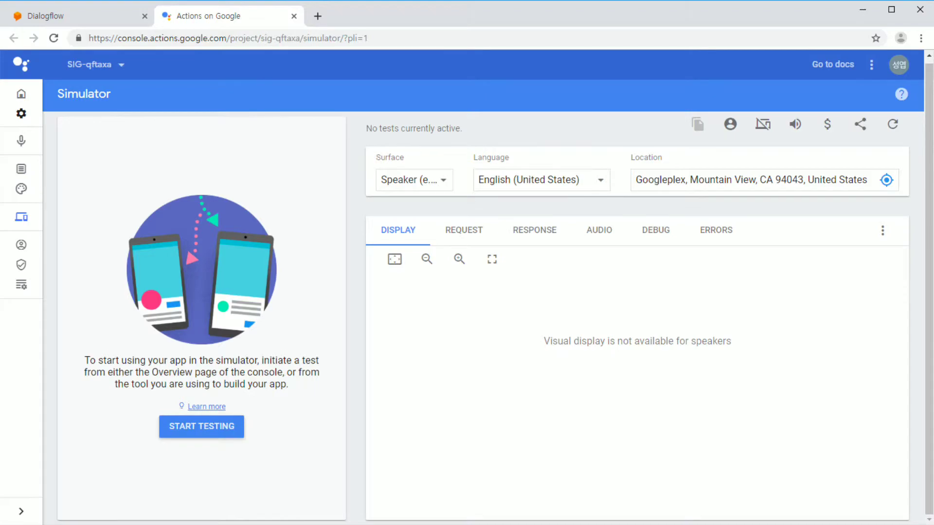
{"action": "left_click", "coordinate": [414, 180]}
{"action": "left_click", "coordinate": [441, 201]}
{"action": "left_click", "coordinate": [415, 180]}
{"action": "left_click", "coordinate": [415, 179]}
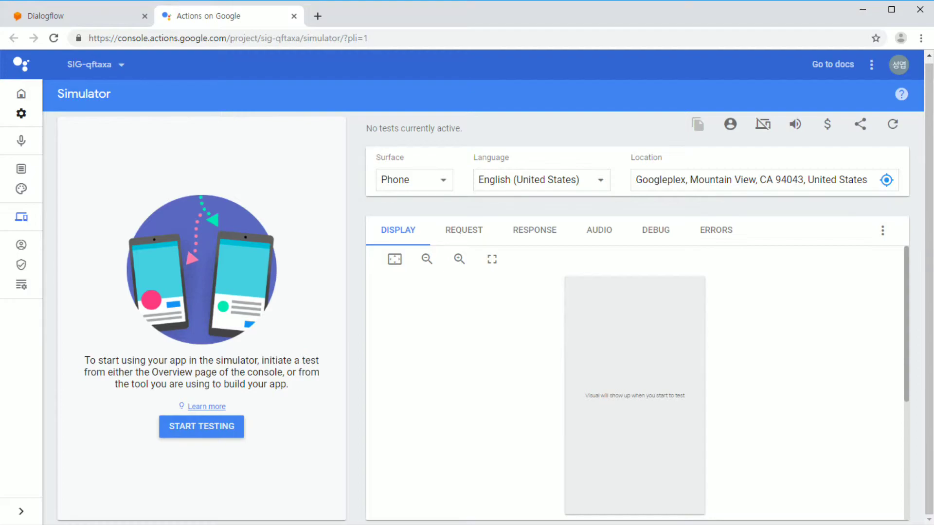
Look through the simulator's available languages and set its location to the detected current location.
{"action": "left_click", "coordinate": [542, 180]}
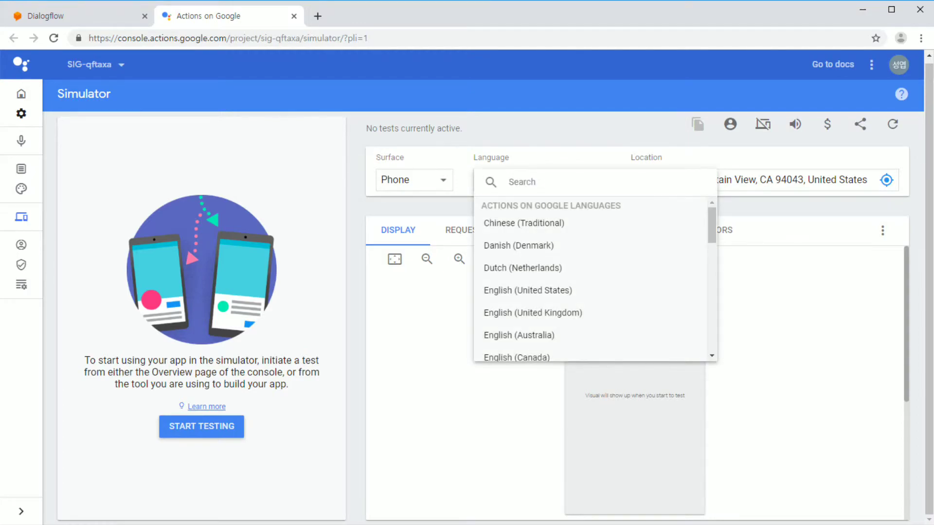
{"action": "scroll", "coordinate": [594, 277], "scroll_direction": "down", "scroll_amount": 3}
{"action": "scroll", "coordinate": [594, 278], "scroll_direction": "down", "scroll_amount": 5}
{"action": "scroll", "coordinate": [593, 278], "scroll_direction": "up", "scroll_amount": 10}
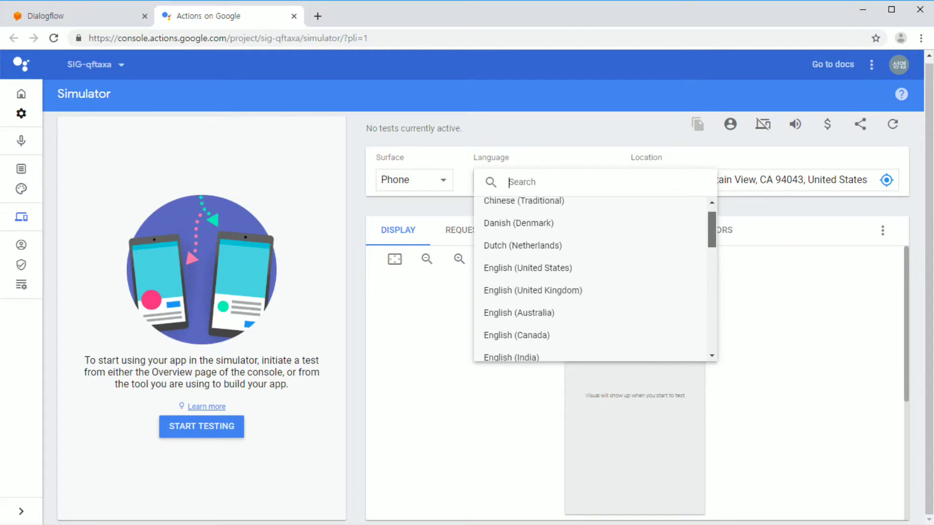
{"action": "key", "text": "Escape"}
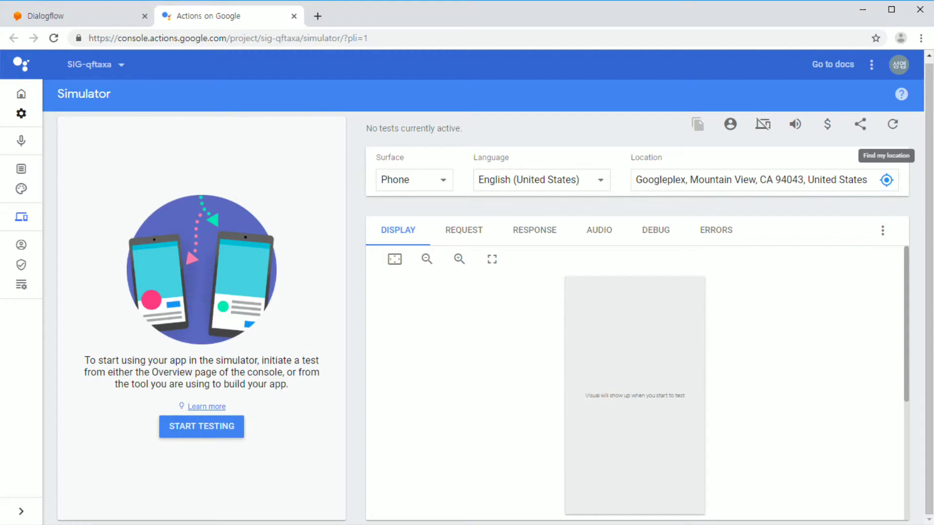
{"action": "left_click", "coordinate": [887, 180]}
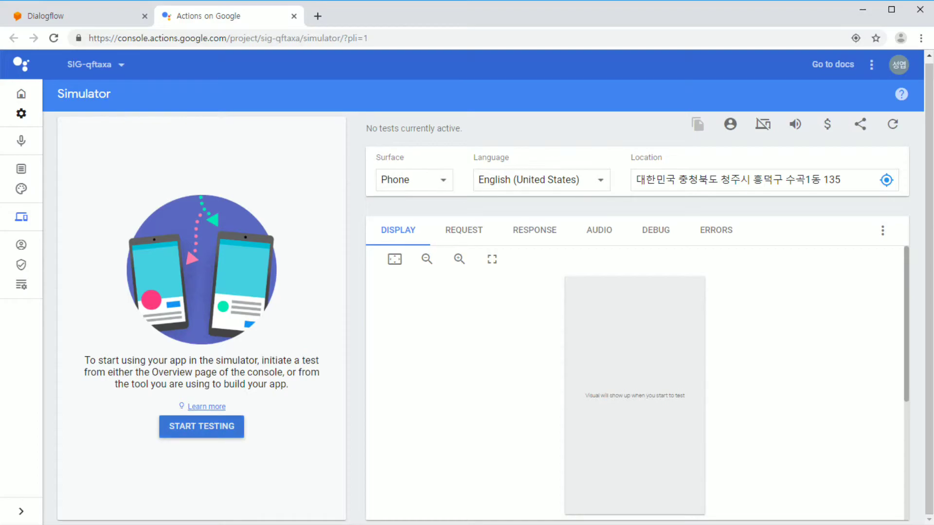
Start a test of the action using the Draft version.
{"action": "left_click", "coordinate": [201, 427]}
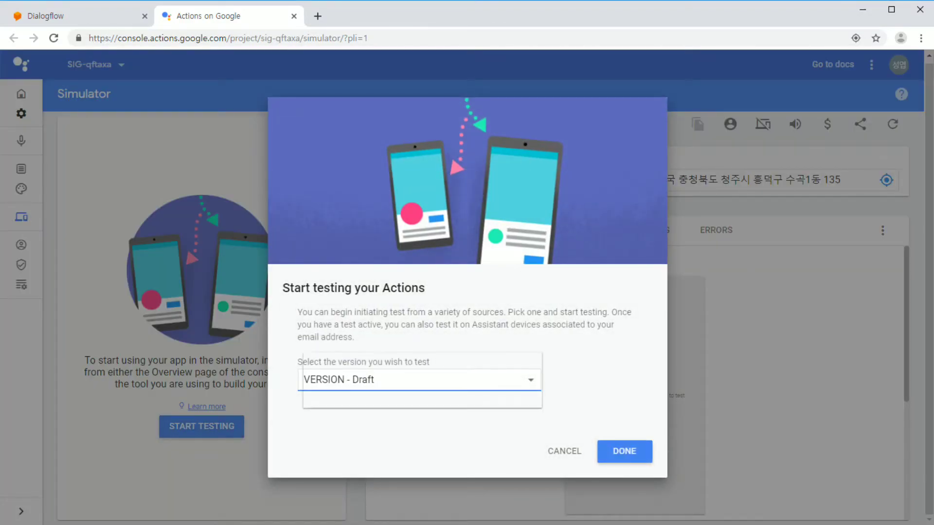
{"action": "left_click", "coordinate": [420, 380]}
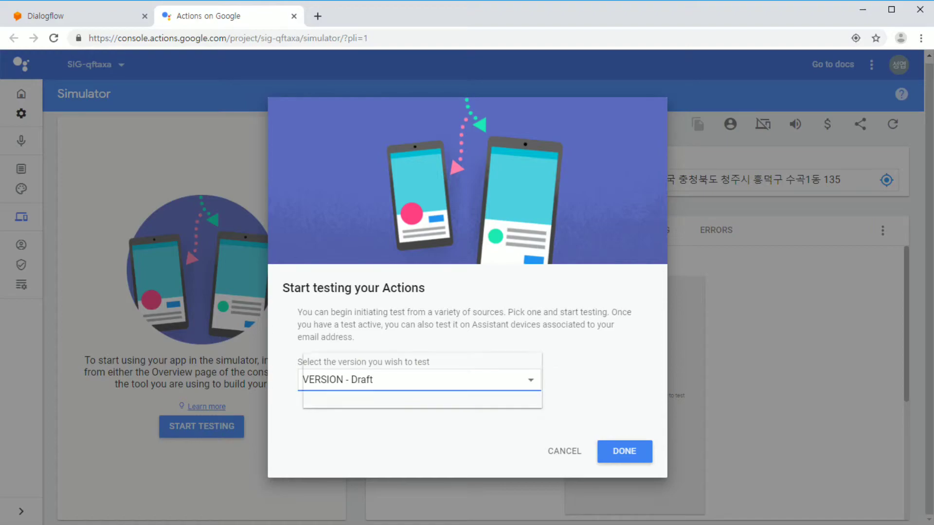
{"action": "left_click", "coordinate": [360, 396]}
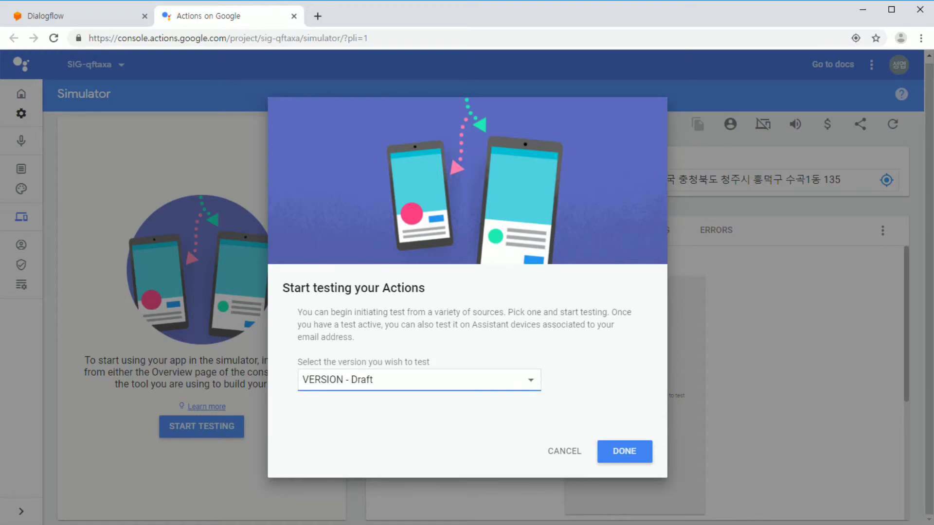
{"action": "left_click", "coordinate": [624, 451]}
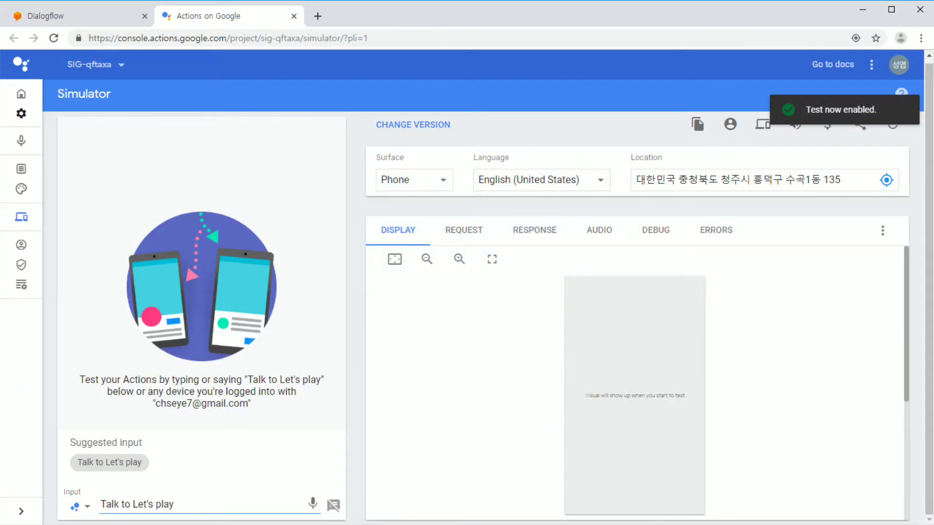
{"action": "left_click_drag", "start_coordinate": [177, 505], "coordinate": [111, 505]}
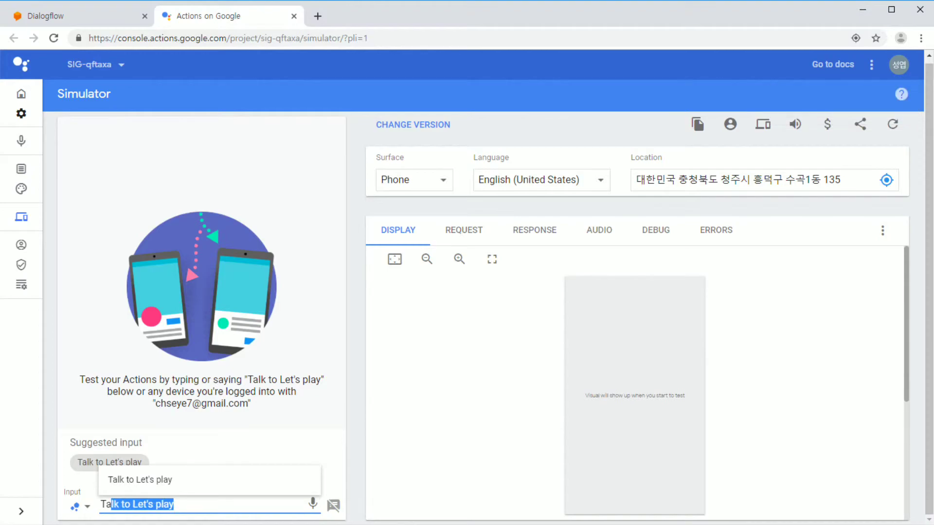
{"action": "key", "text": "Return"}
{"action": "left_click_drag", "start_coordinate": [169, 505], "coordinate": [147, 505]}
{"action": "left_click", "coordinate": [138, 505]}
{"action": "key", "text": "Return"}
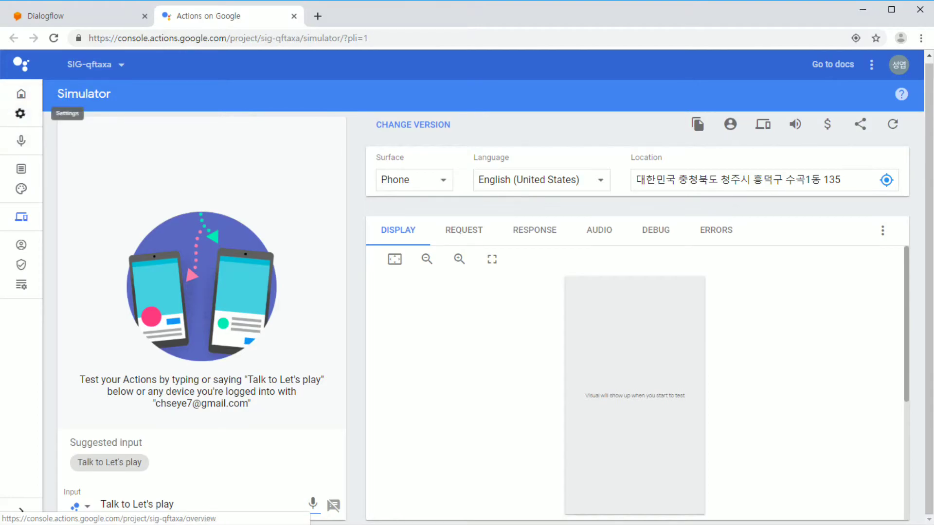
Open the action's Invocation settings and change the display name to "Peter".
{"action": "left_click", "coordinate": [21, 140]}
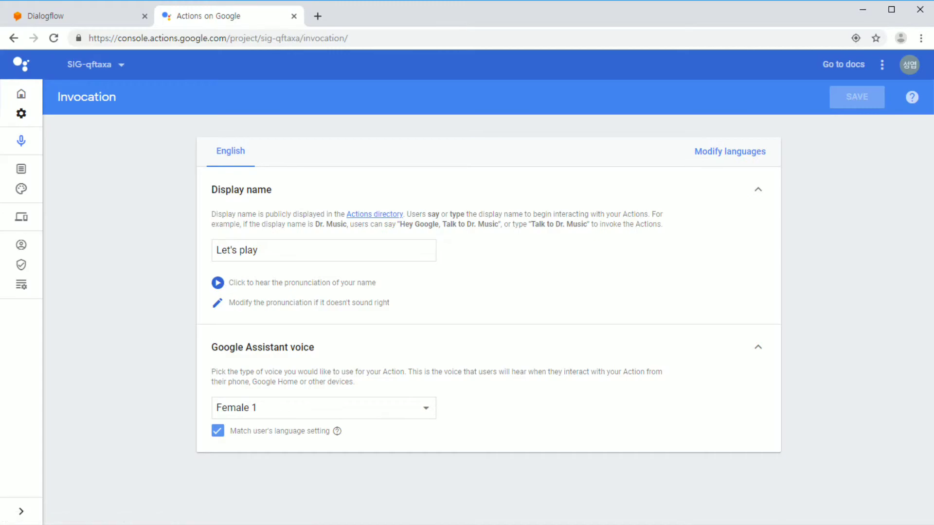
{"action": "left_click_drag", "start_coordinate": [259, 250], "coordinate": [214, 251]}
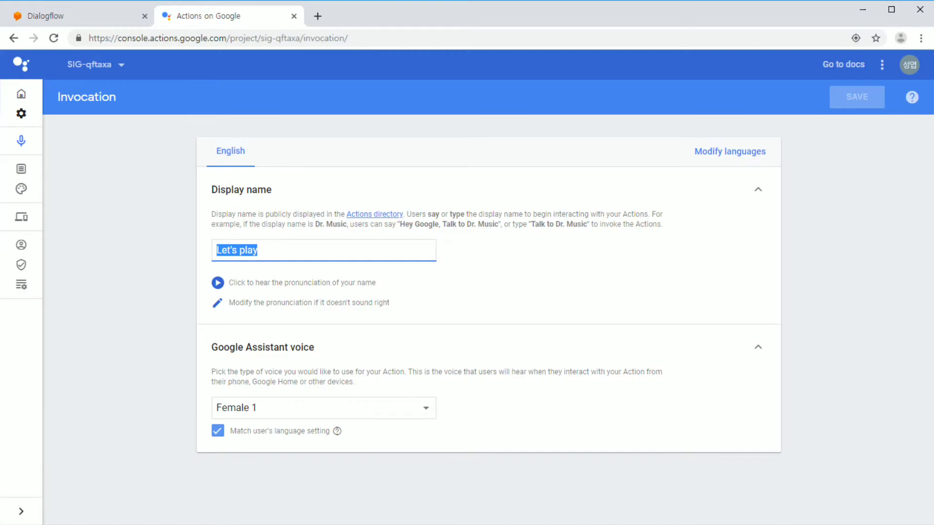
{"action": "type", "text": "ㅖㄷ"}
{"action": "key", "text": "BackSpace"}
{"action": "key", "text": "BackSpace"}
{"action": "type", "text": "Peter"}
{"action": "key", "text": "Tab"}
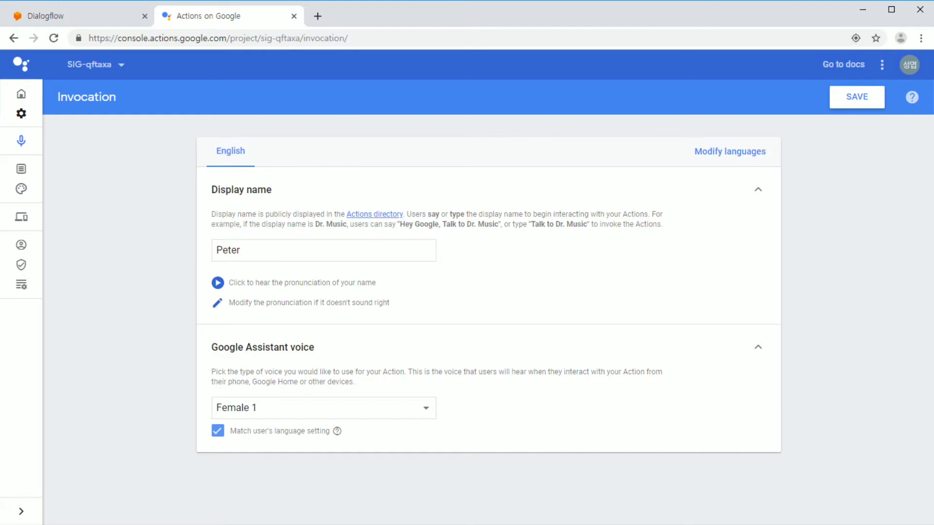
Set the Google Assistant voice to Male 1 and save the invocation settings.
{"action": "left_click", "coordinate": [323, 409]}
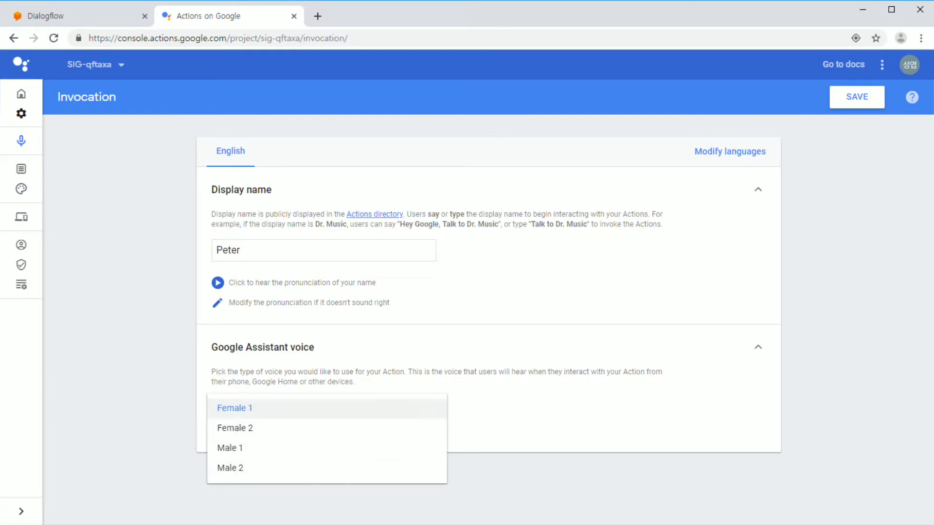
{"action": "key", "text": "Escape"}
{"action": "key", "text": "Return"}
{"action": "key", "text": "Down"}
{"action": "key", "text": "Down"}
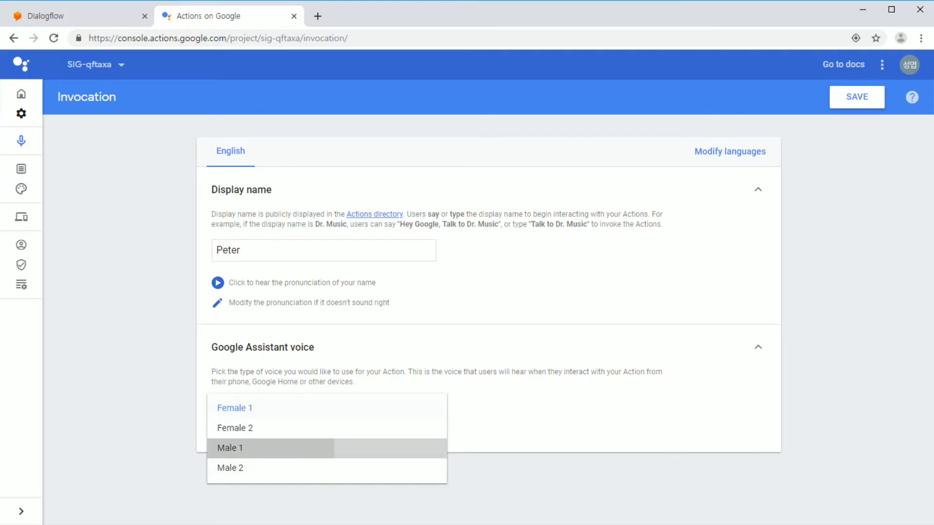
{"action": "key", "text": "Return"}
{"action": "left_click", "coordinate": [857, 97]}
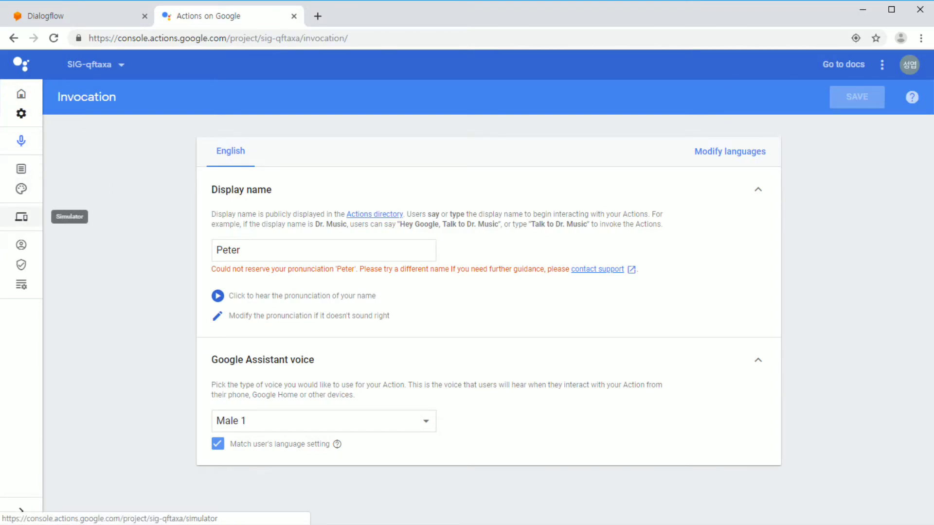
Return to the simulator to test the action under its new display name.
{"action": "left_click", "coordinate": [21, 217]}
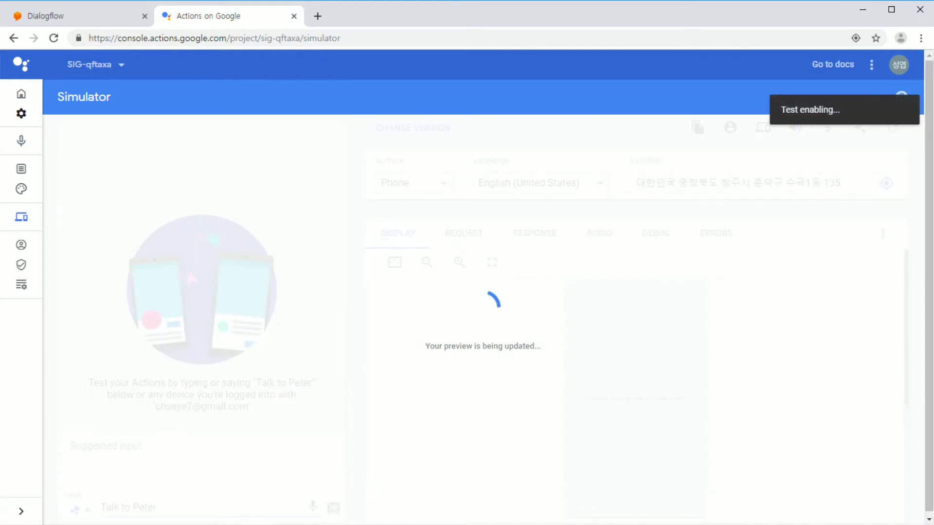